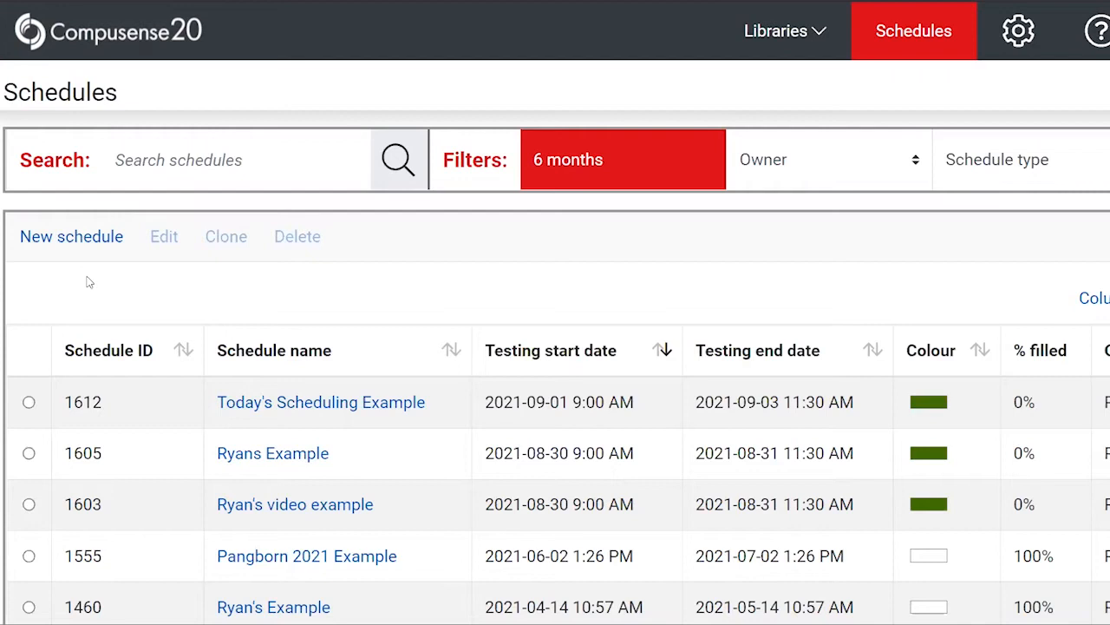
- Create a new sittings schedule and name it Todays Example
{"action": "left_click", "coordinate": [85, 238]}
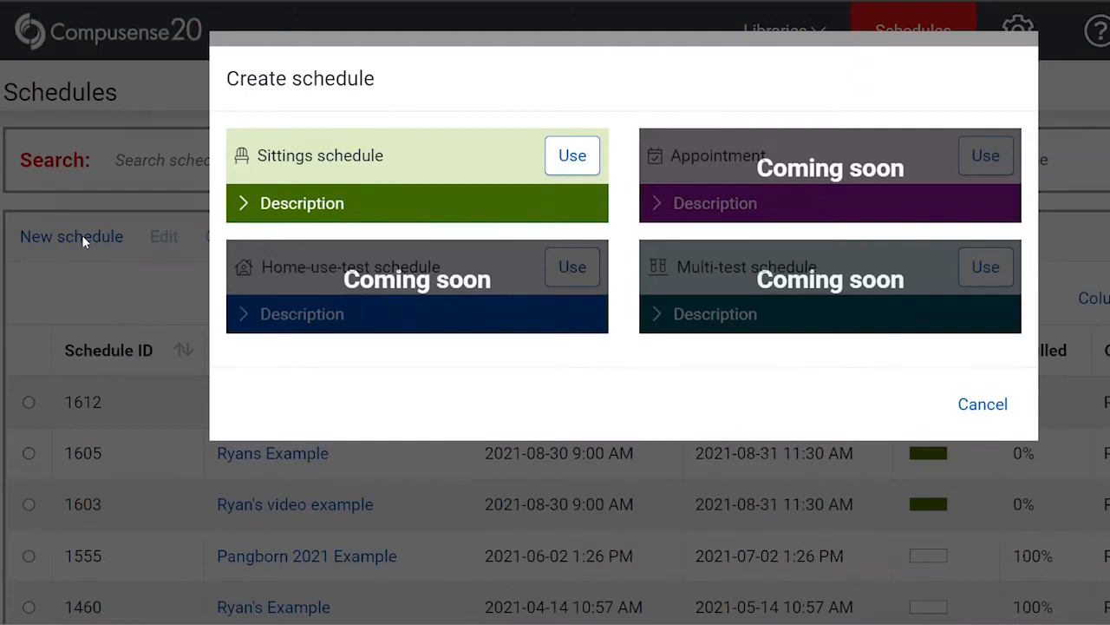
{"action": "left_click", "coordinate": [243, 208]}
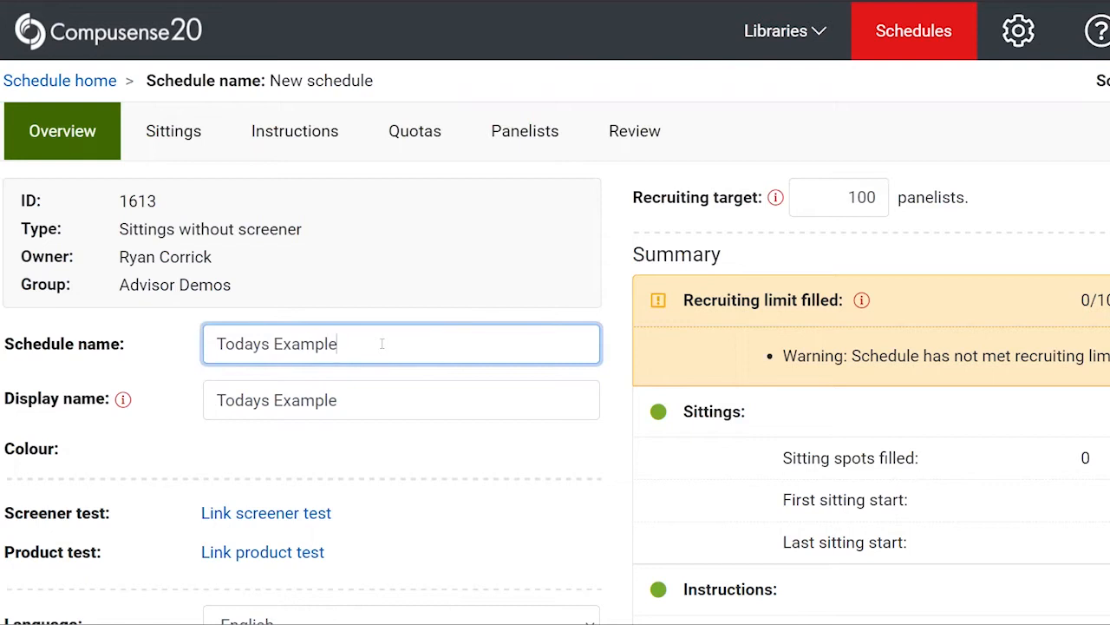
- Link test 8262, Screener Example for Scheduling, to the schedule as its screener test
{"action": "scroll", "coordinate": [382, 345], "scroll_direction": "down", "scroll_amount": 1}
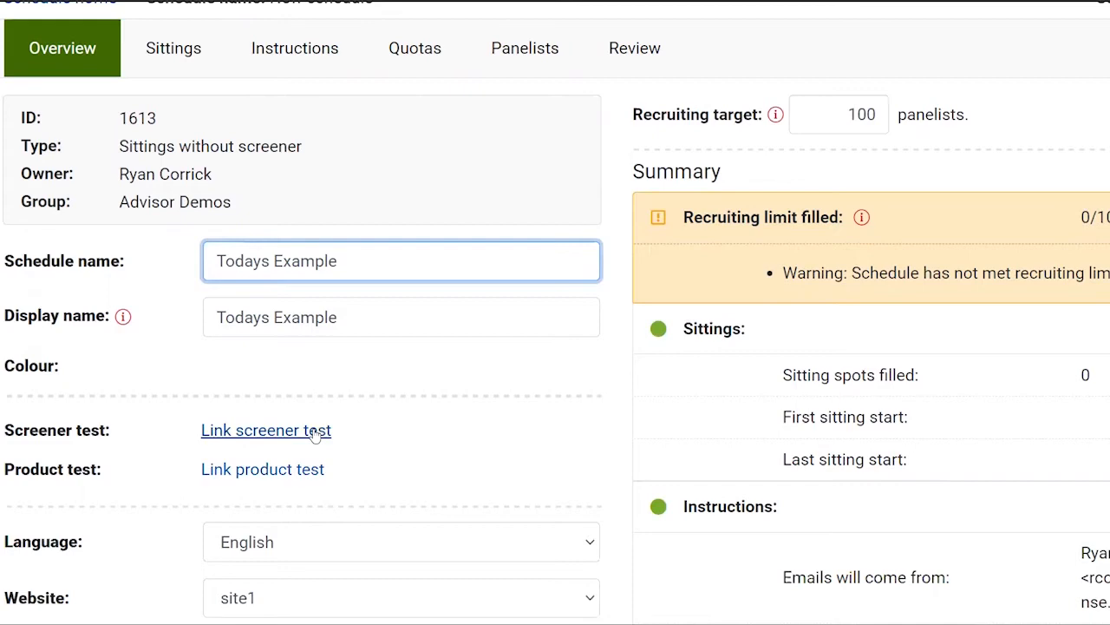
{"action": "left_click", "coordinate": [314, 428]}
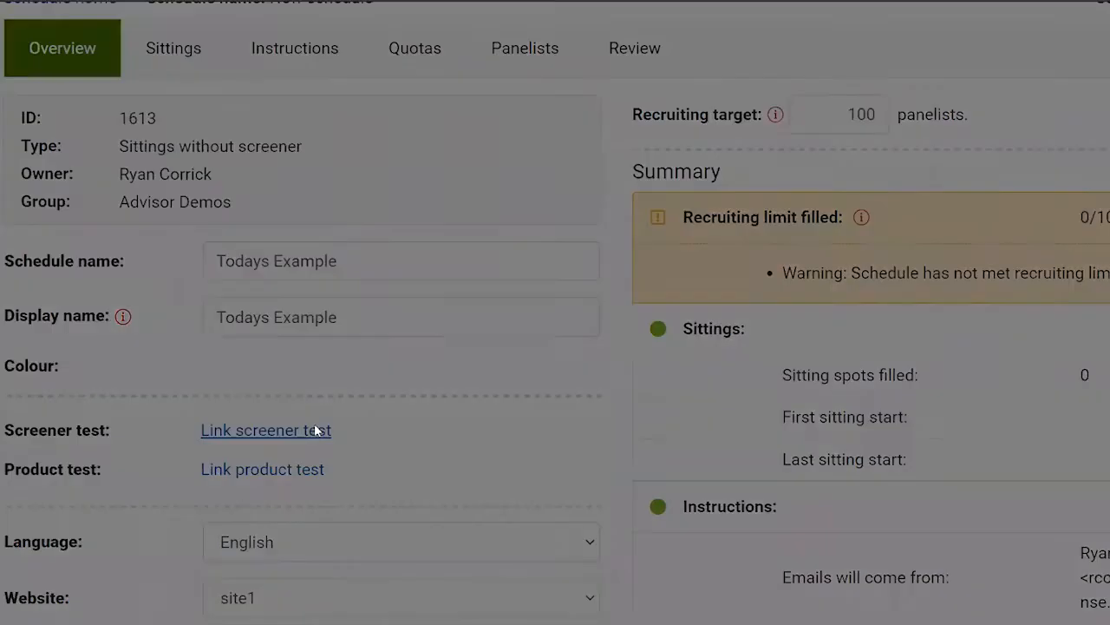
{"action": "type", "text": "8262"}
{"action": "key", "text": "Return"}
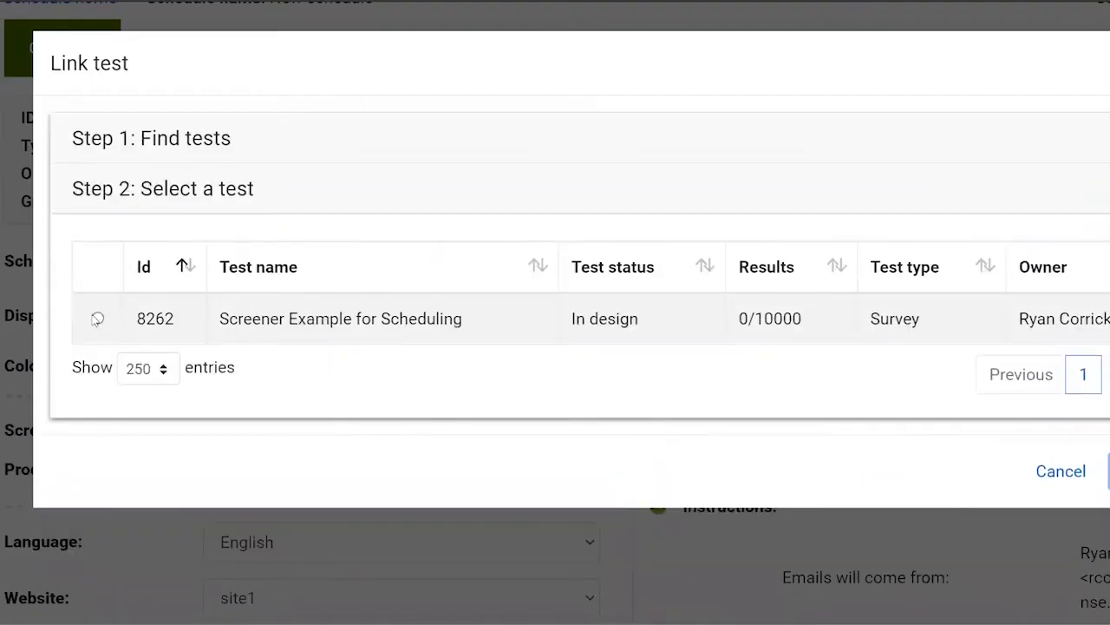
{"action": "left_click", "coordinate": [98, 319]}
{"action": "left_click", "coordinate": [1093, 462]}
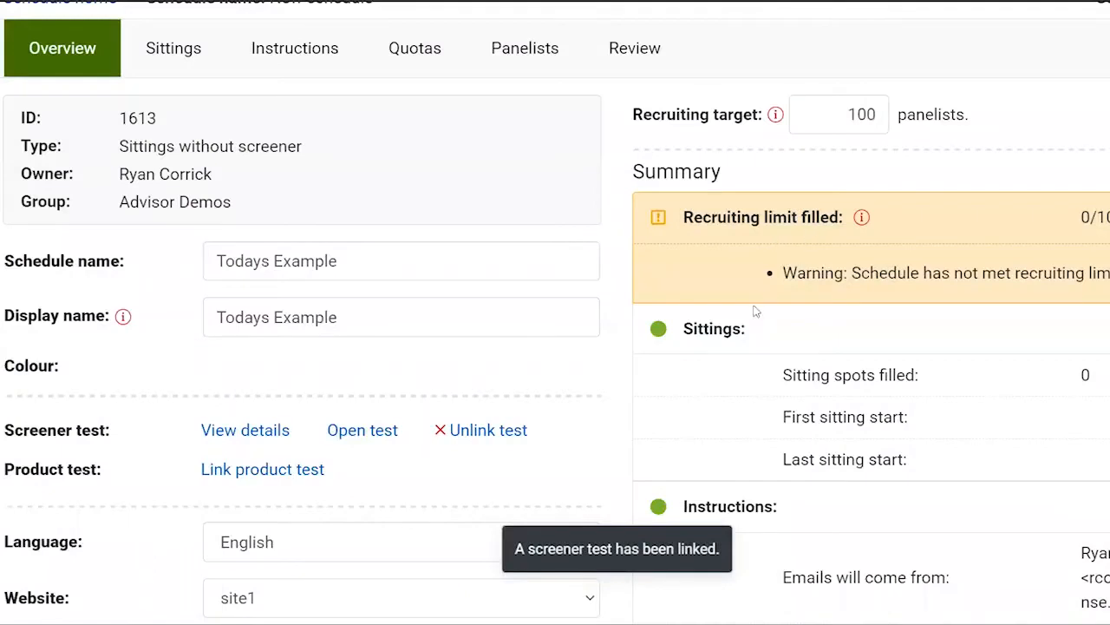
- Start the sittings creation wizard and choose September 9, 10 and 11, 2021 as the sitting dates
{"action": "scroll", "coordinate": [755, 311], "scroll_direction": "up", "scroll_amount": 1}
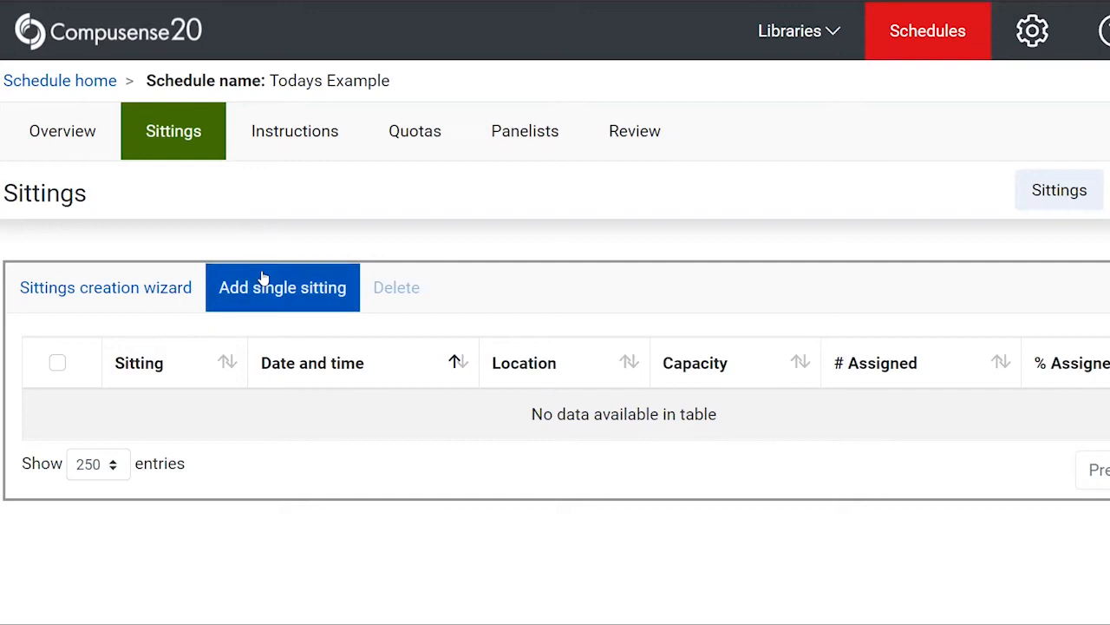
{"action": "left_click", "coordinate": [119, 287]}
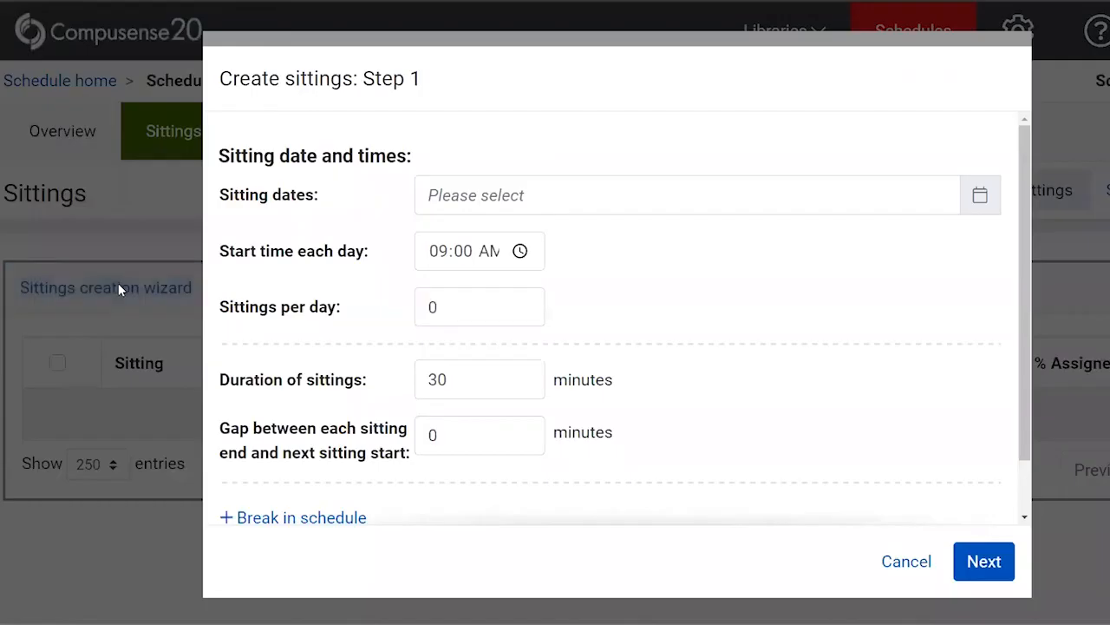
{"action": "left_click", "coordinate": [529, 195]}
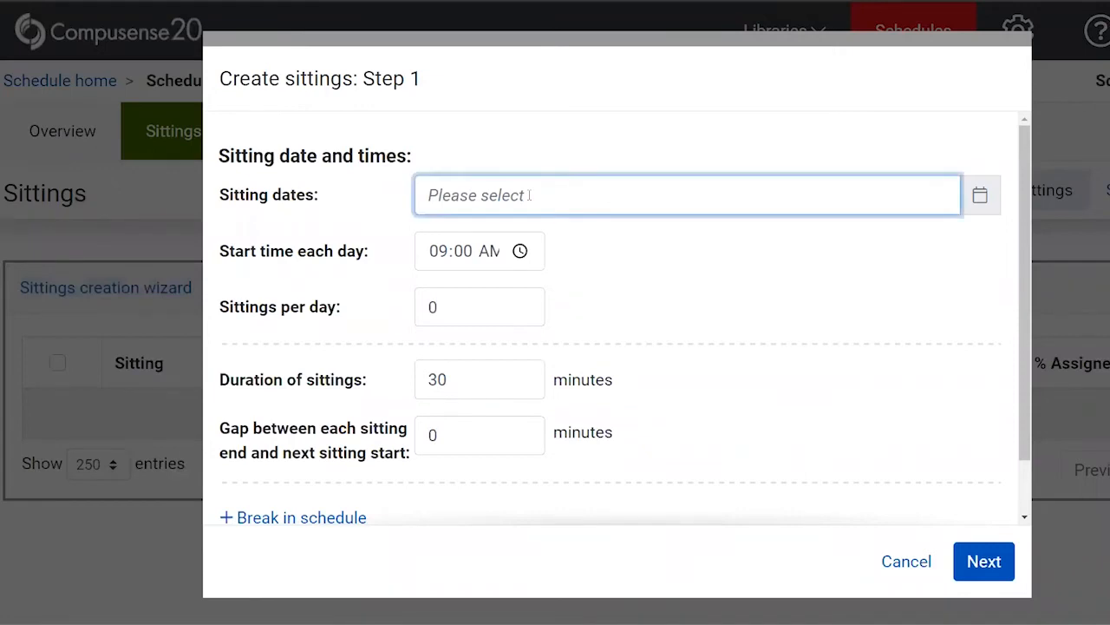
{"action": "left_click", "coordinate": [991, 197]}
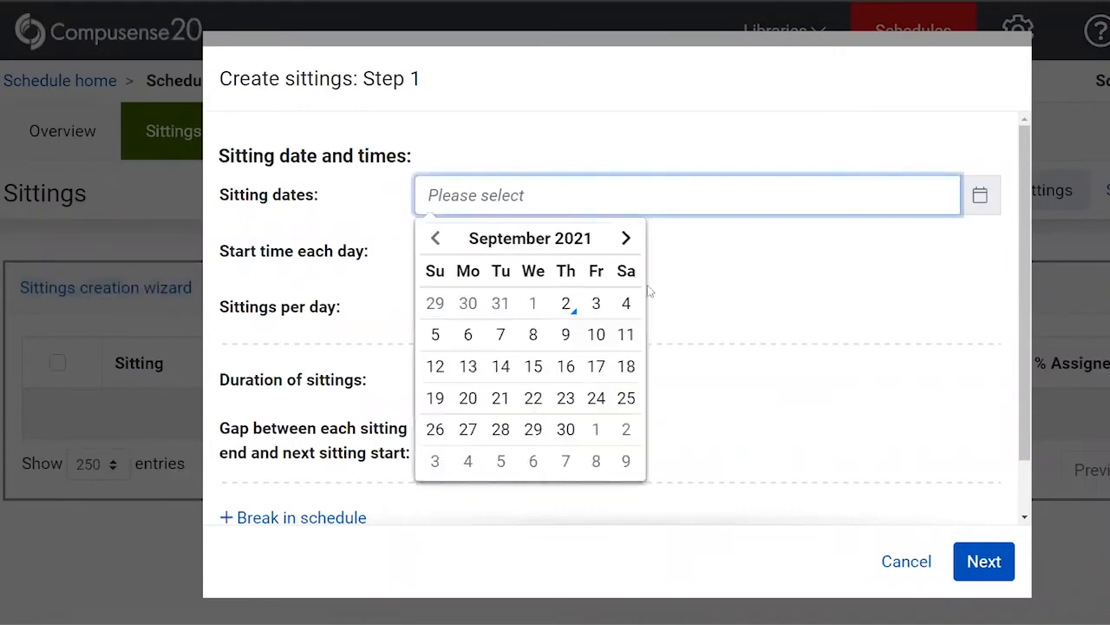
{"action": "left_click", "coordinate": [566, 336]}
{"action": "left_click", "coordinate": [596, 335]}
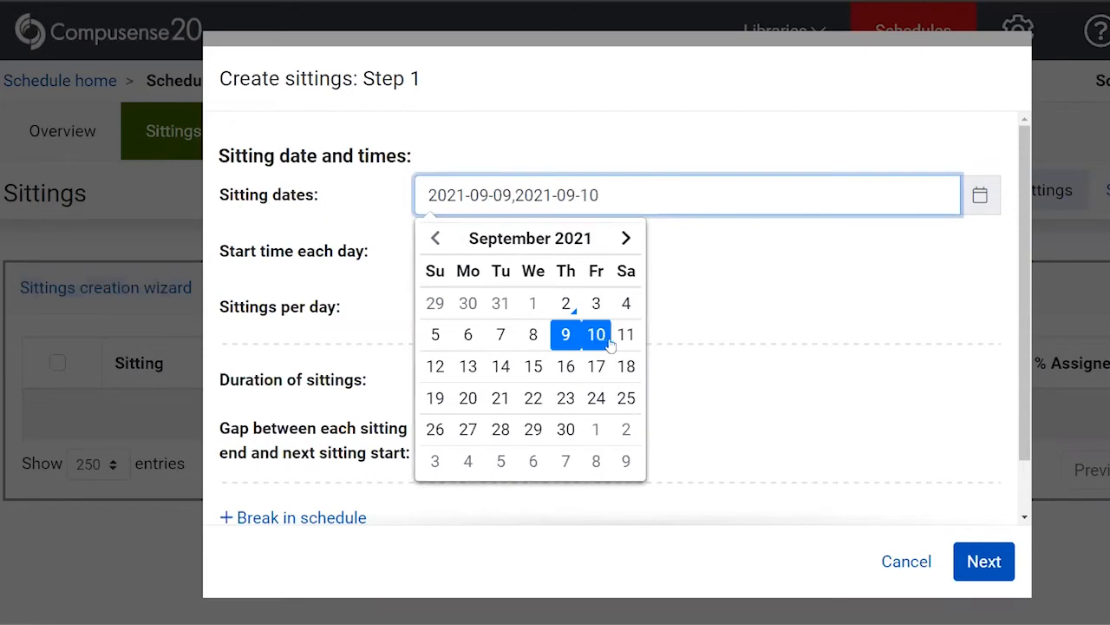
{"action": "left_click", "coordinate": [626, 335]}
{"action": "left_click", "coordinate": [720, 301]}
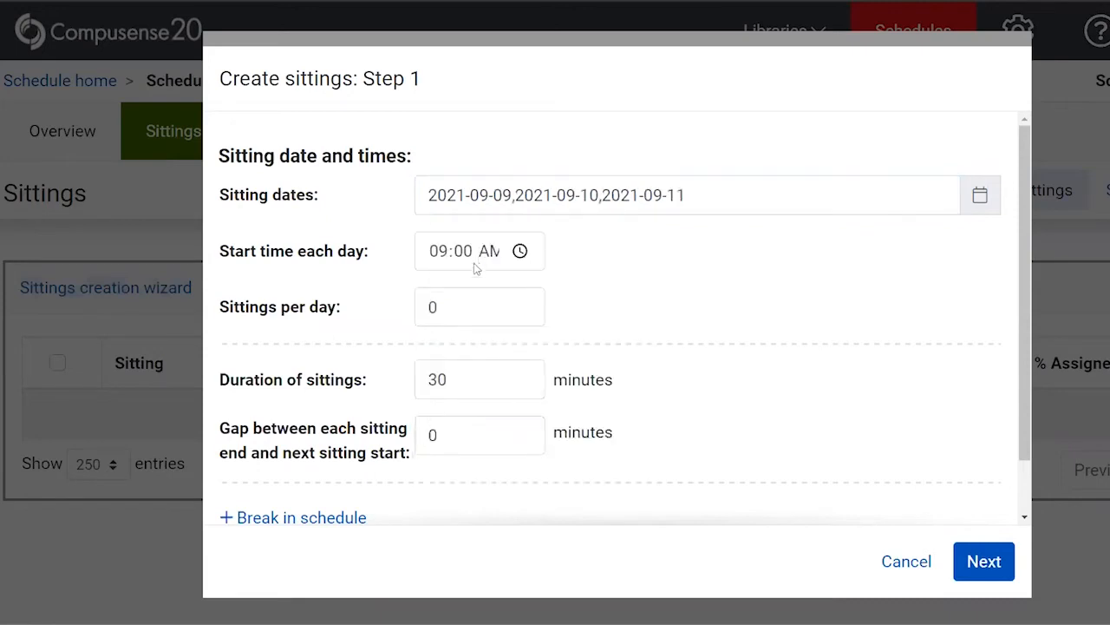
- Set the sittings per day to 5 and continue to the sitting details
{"action": "left_click", "coordinate": [464, 308]}
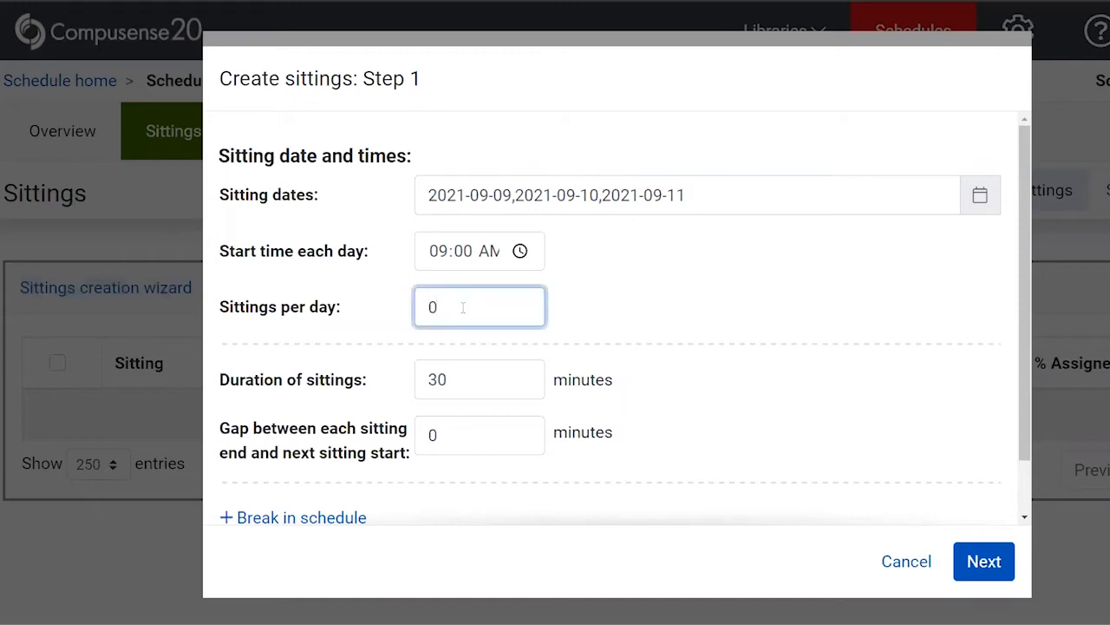
{"action": "key", "text": "BackSpace"}
{"action": "type", "text": "5"}
{"action": "scroll", "coordinate": [484, 381], "scroll_direction": "down", "scroll_amount": 1}
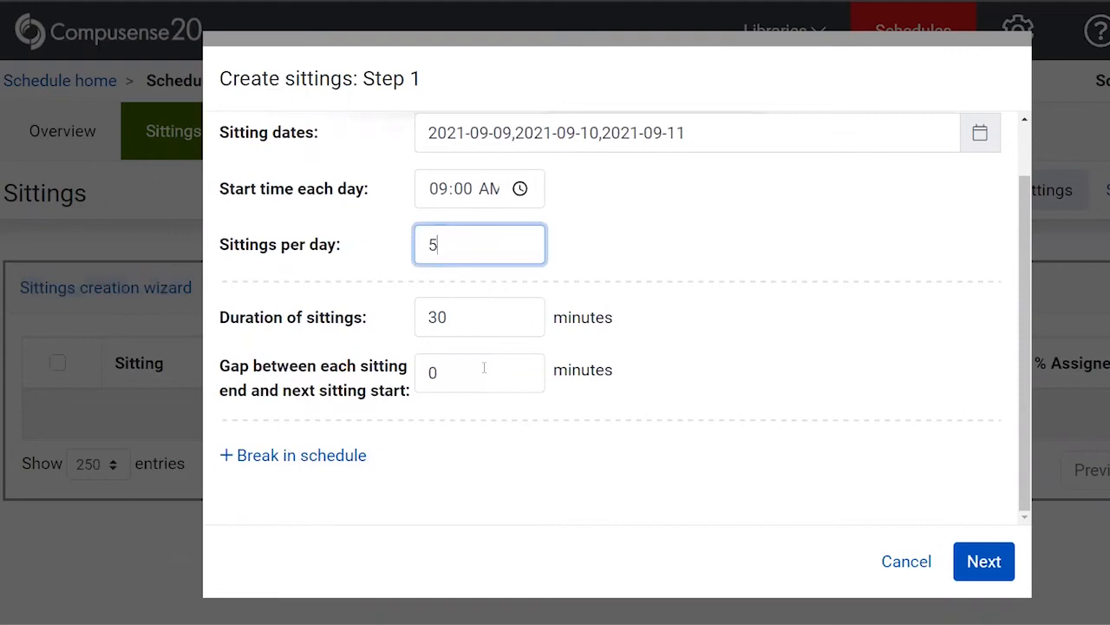
{"action": "left_click", "coordinate": [483, 379]}
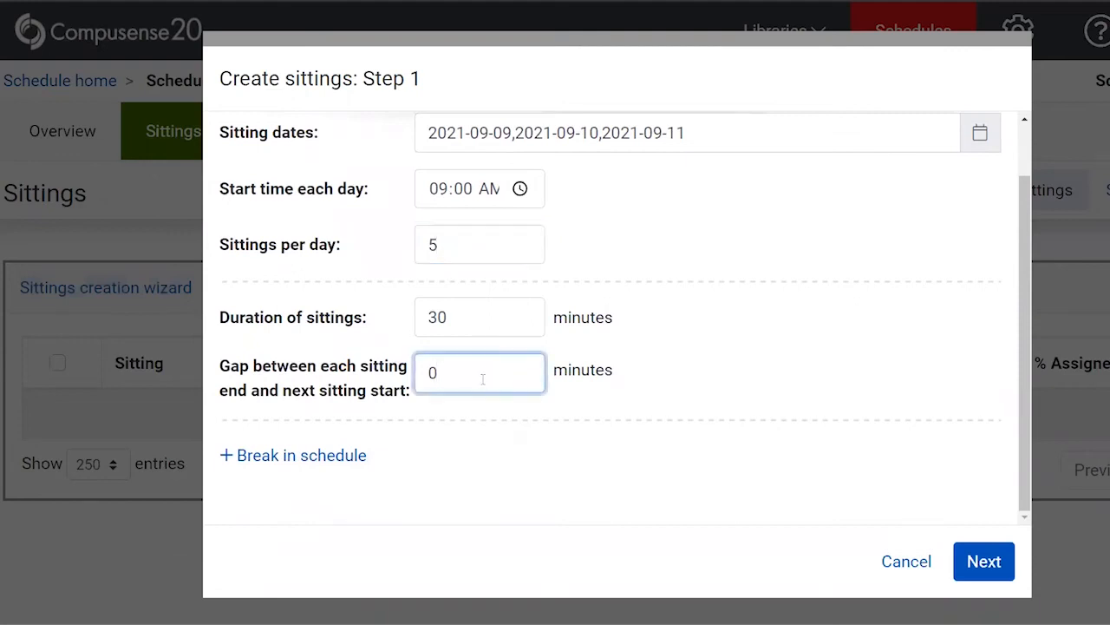
{"action": "left_click", "coordinate": [985, 563]}
- Create the sittings with Lab as the location and a maximum of 10 panelists per sitting
{"action": "left_click", "coordinate": [572, 184]}
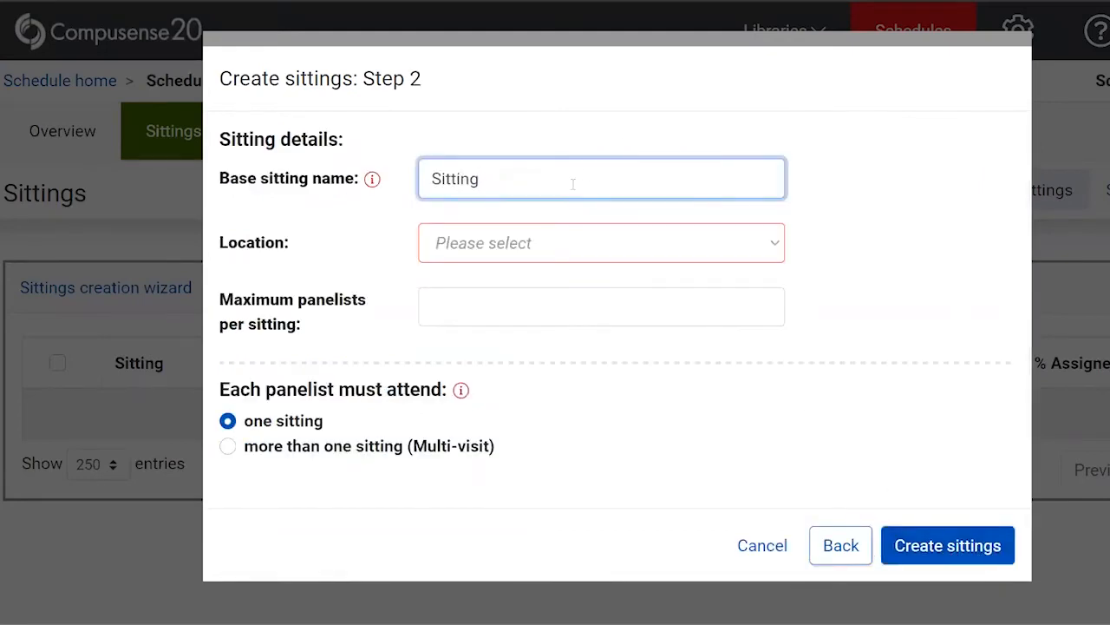
{"action": "left_click", "coordinate": [589, 243]}
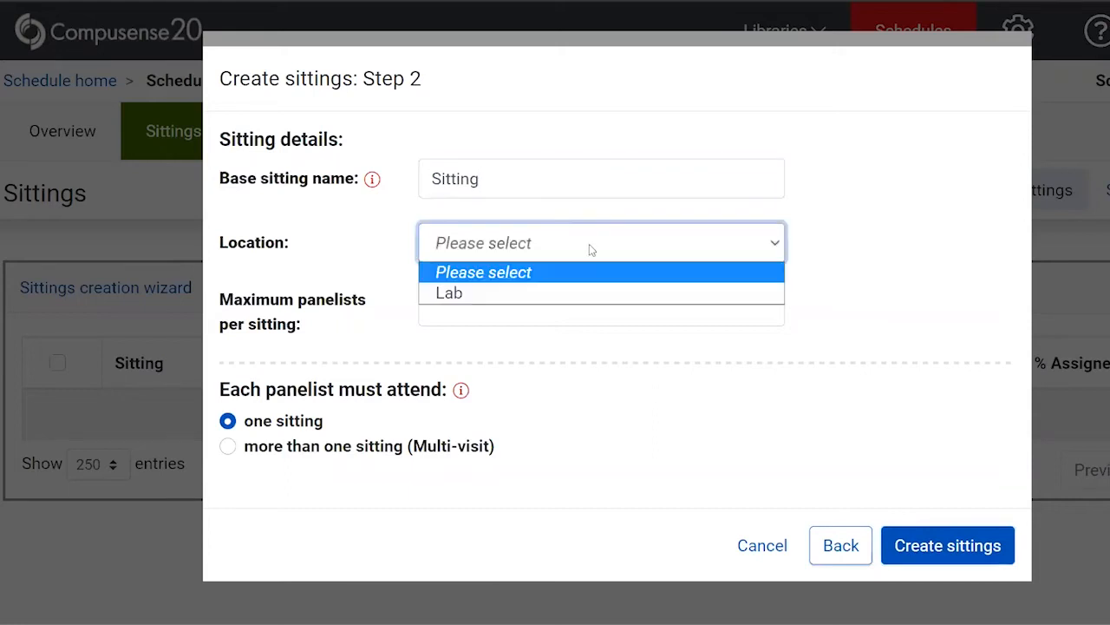
{"action": "left_click", "coordinate": [581, 294]}
{"action": "left_click", "coordinate": [545, 301]}
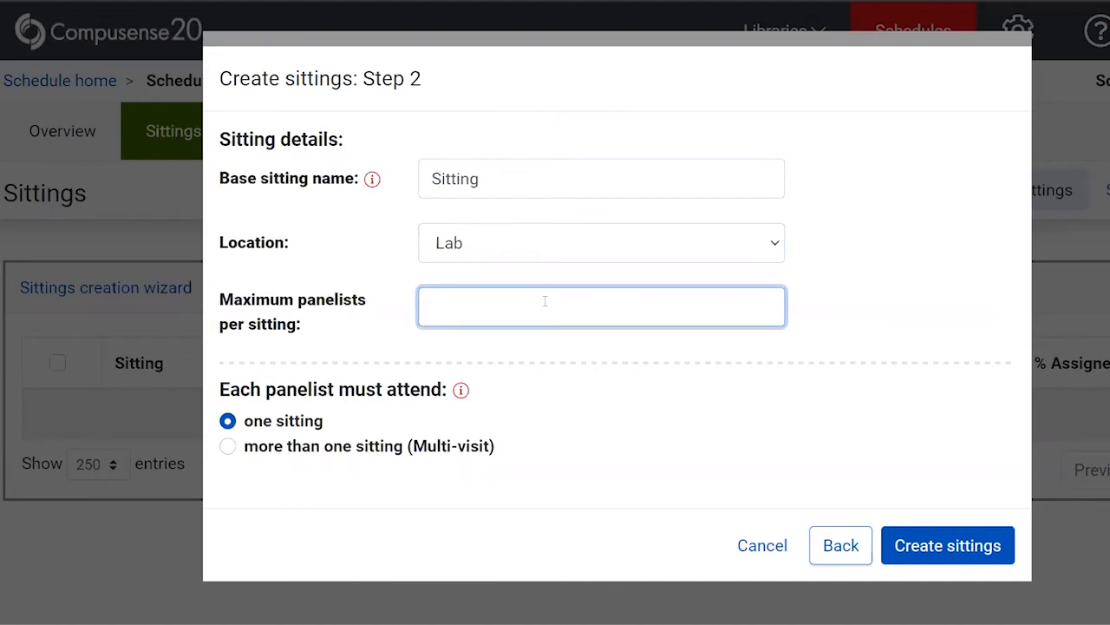
{"action": "type", "text": "10"}
{"action": "left_click", "coordinate": [954, 566]}
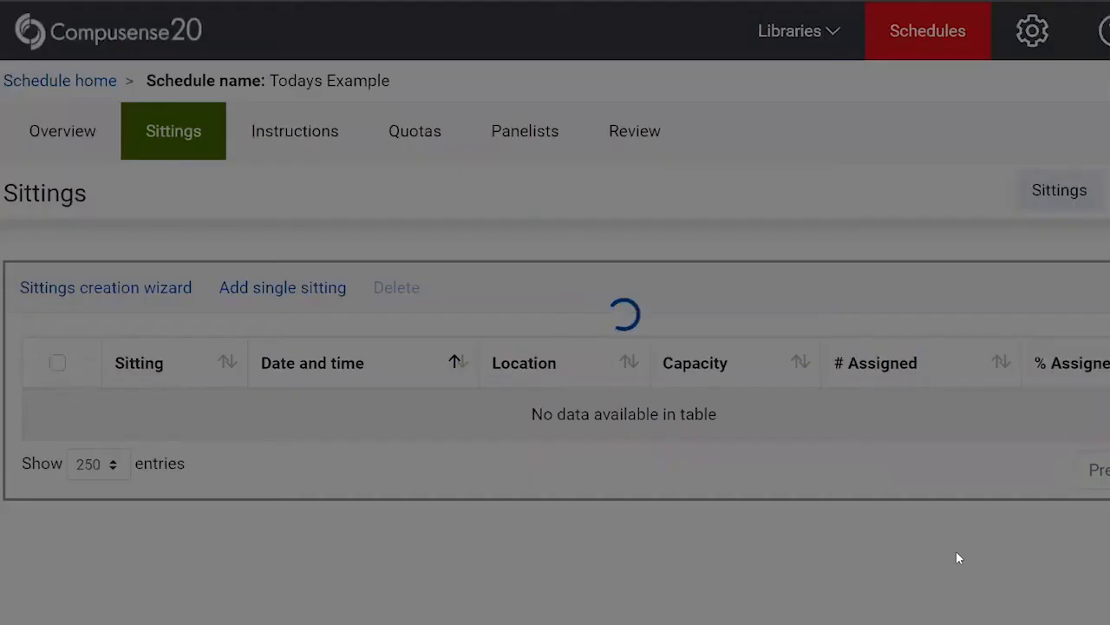
{"action": "scroll", "coordinate": [906, 455], "scroll_direction": "down", "scroll_amount": 1}
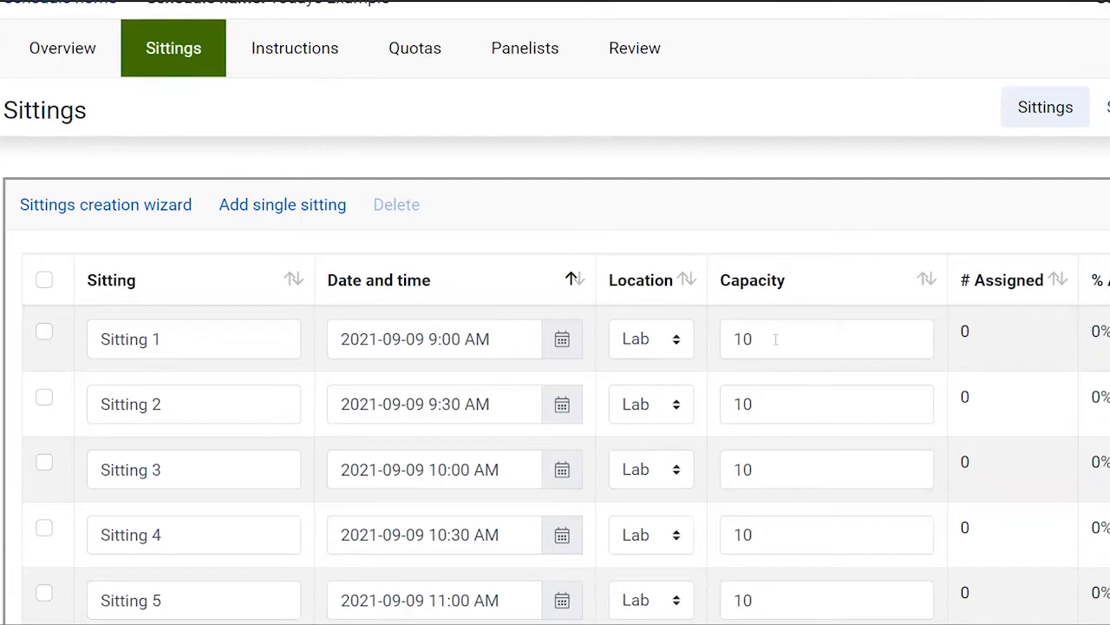
{"action": "scroll", "coordinate": [775, 340], "scroll_direction": "down", "scroll_amount": 2}
{"action": "scroll", "coordinate": [775, 339], "scroll_direction": "up", "scroll_amount": 2}
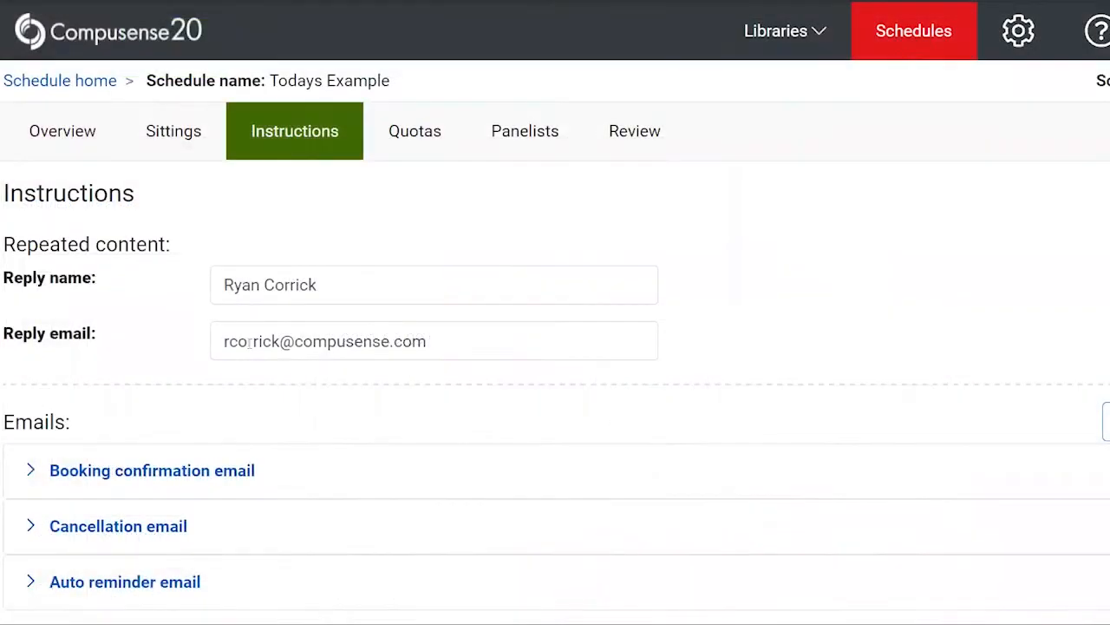
- In the schedule's instructions, turn on the booking confirmation email and attach a calendar link to it
{"action": "scroll", "coordinate": [248, 350], "scroll_direction": "down", "scroll_amount": 2}
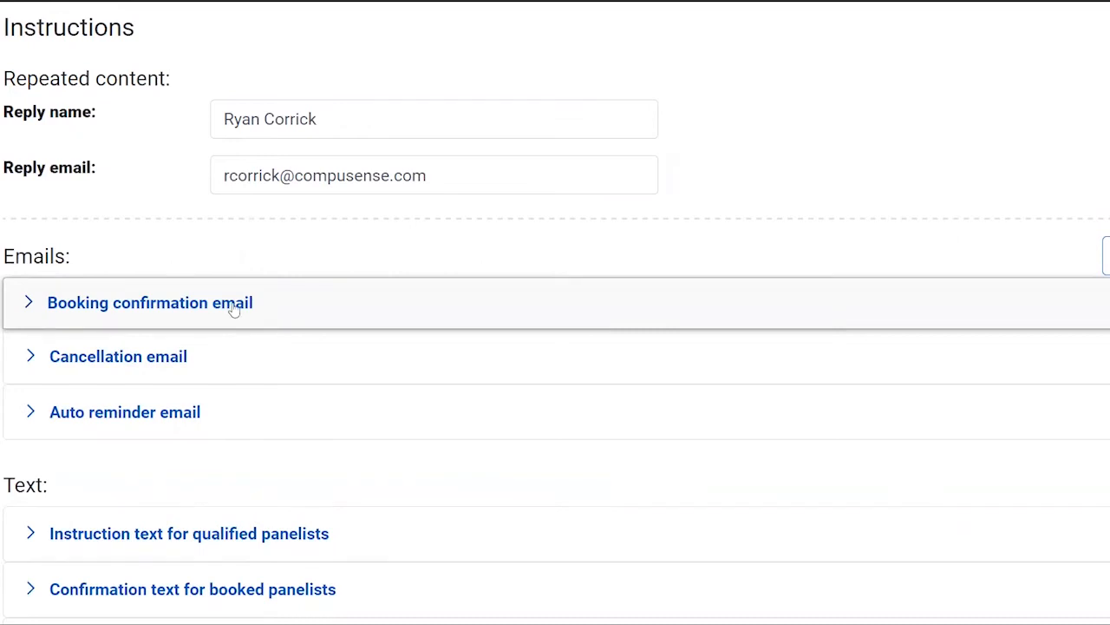
{"action": "left_click", "coordinate": [234, 305]}
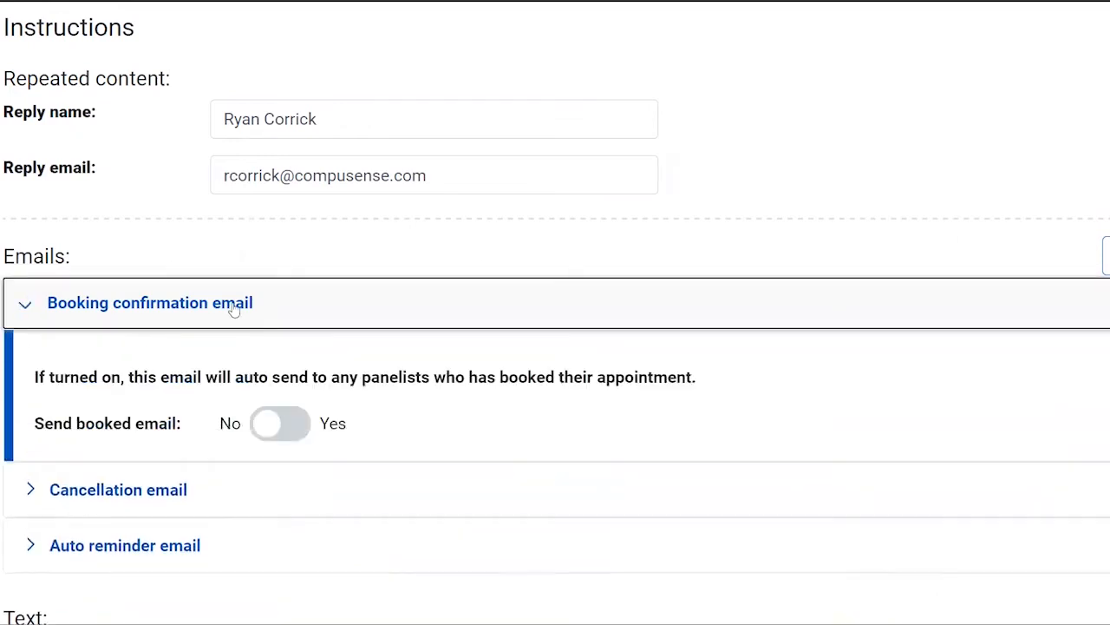
{"action": "left_click", "coordinate": [262, 430]}
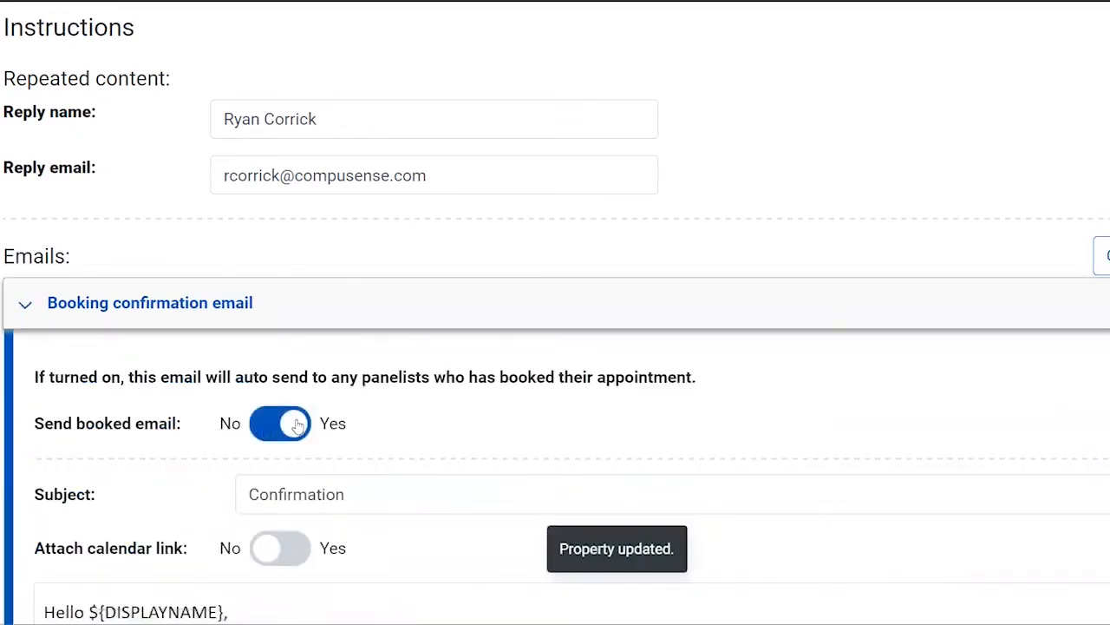
{"action": "scroll", "coordinate": [297, 424], "scroll_direction": "down", "scroll_amount": 3}
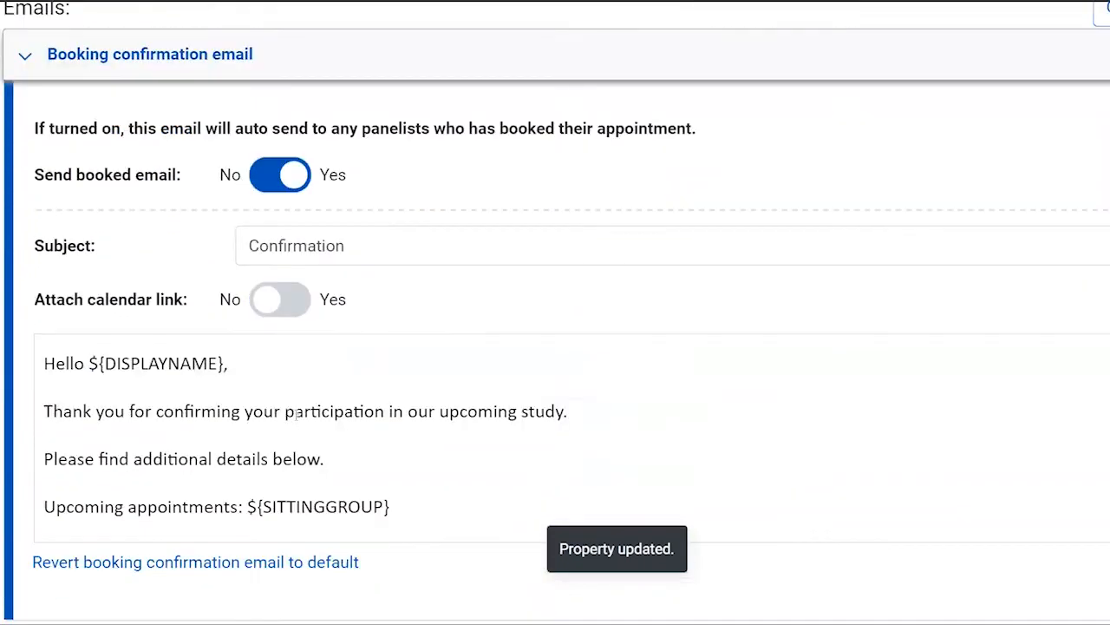
{"action": "scroll", "coordinate": [297, 413], "scroll_direction": "down", "scroll_amount": 2}
{"action": "left_click", "coordinate": [364, 423]}
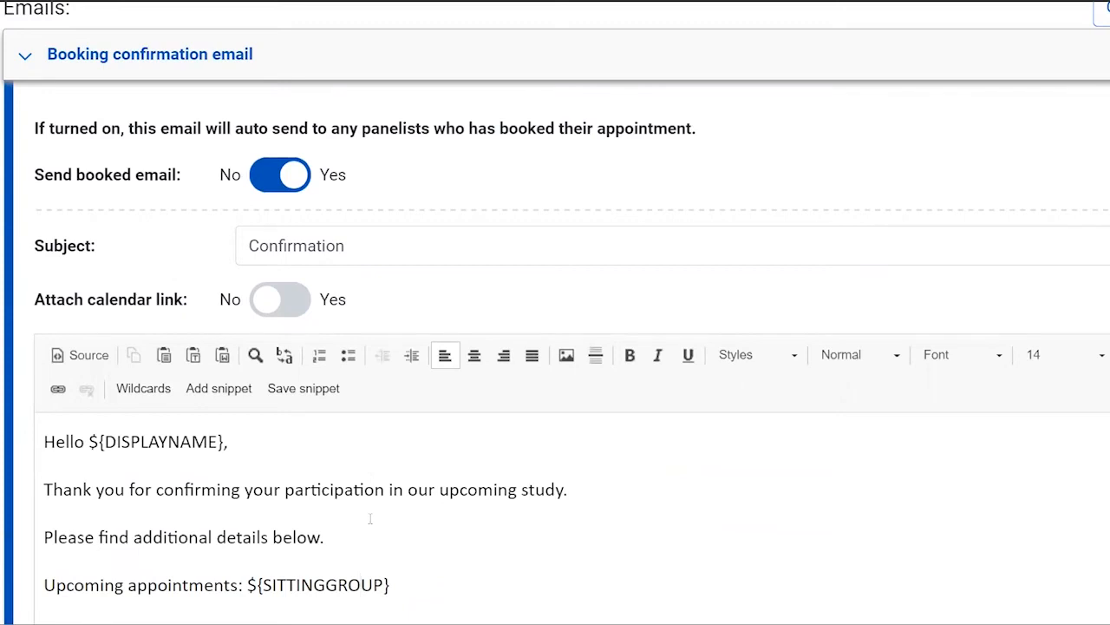
{"action": "left_click", "coordinate": [269, 303]}
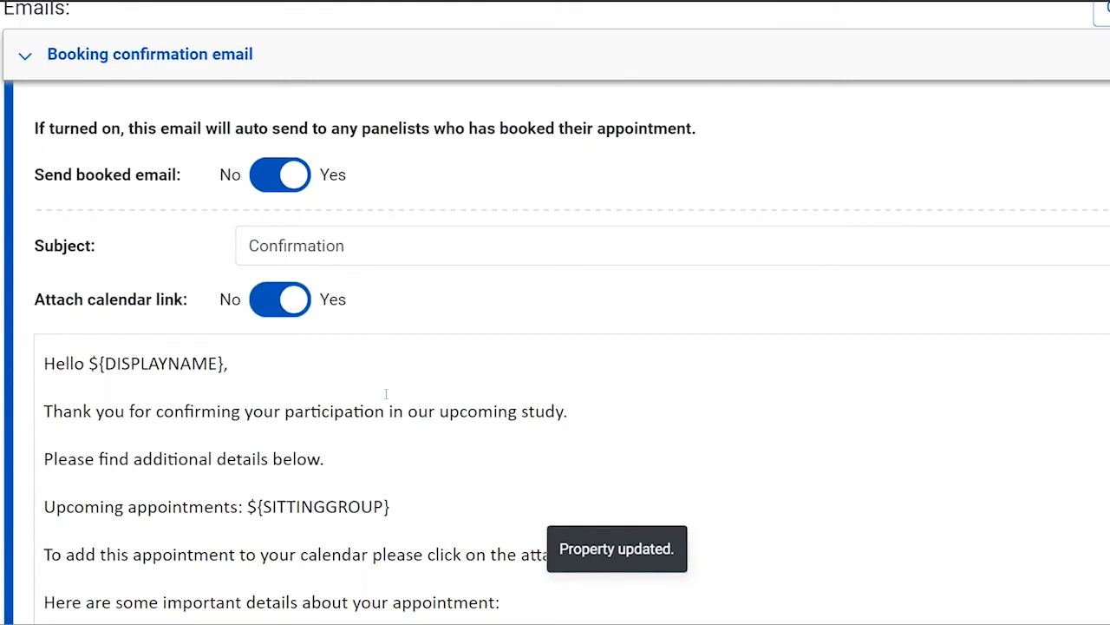
{"action": "left_click", "coordinate": [143, 54]}
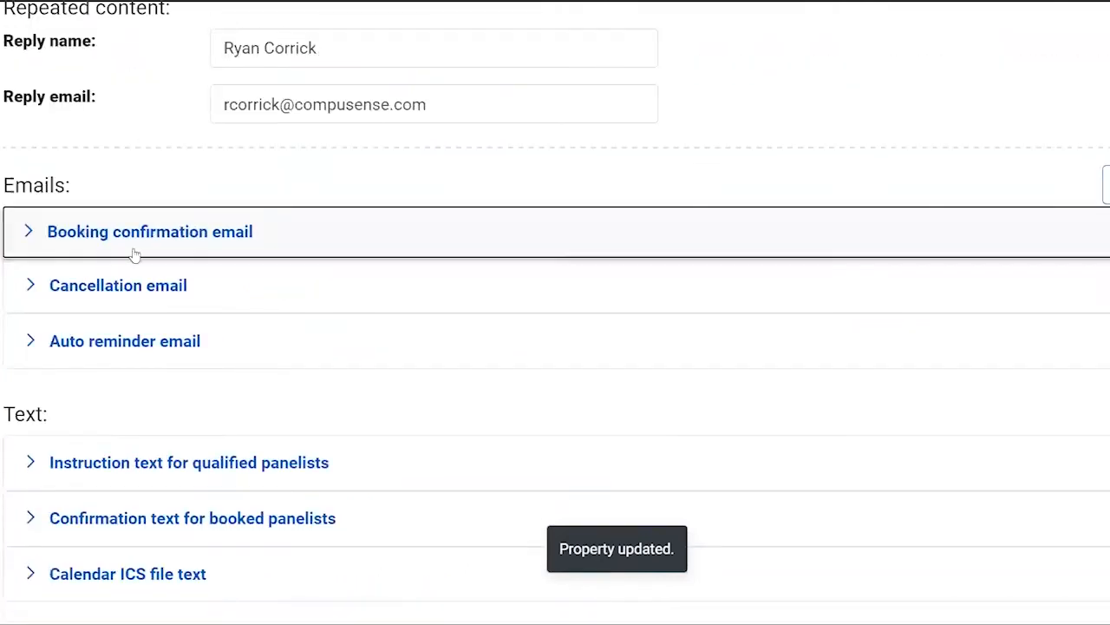
- Turn on the auto reminder email for booked panelists and look through its timing and message text
{"action": "left_click", "coordinate": [69, 352]}
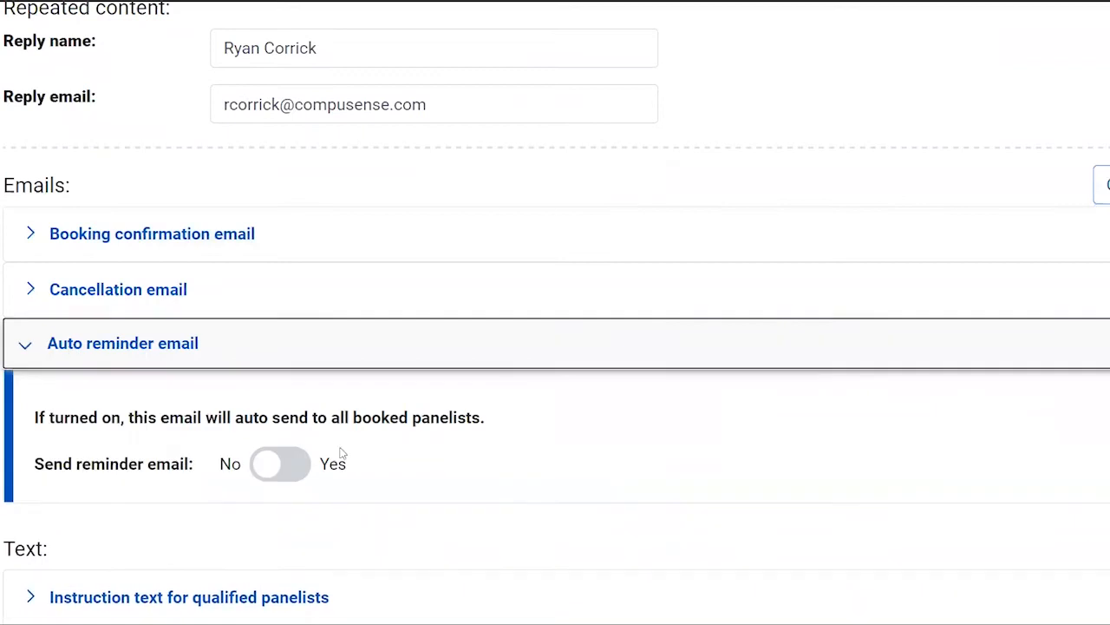
{"action": "left_click", "coordinate": [276, 465]}
{"action": "scroll", "coordinate": [333, 440], "scroll_direction": "down", "scroll_amount": 3}
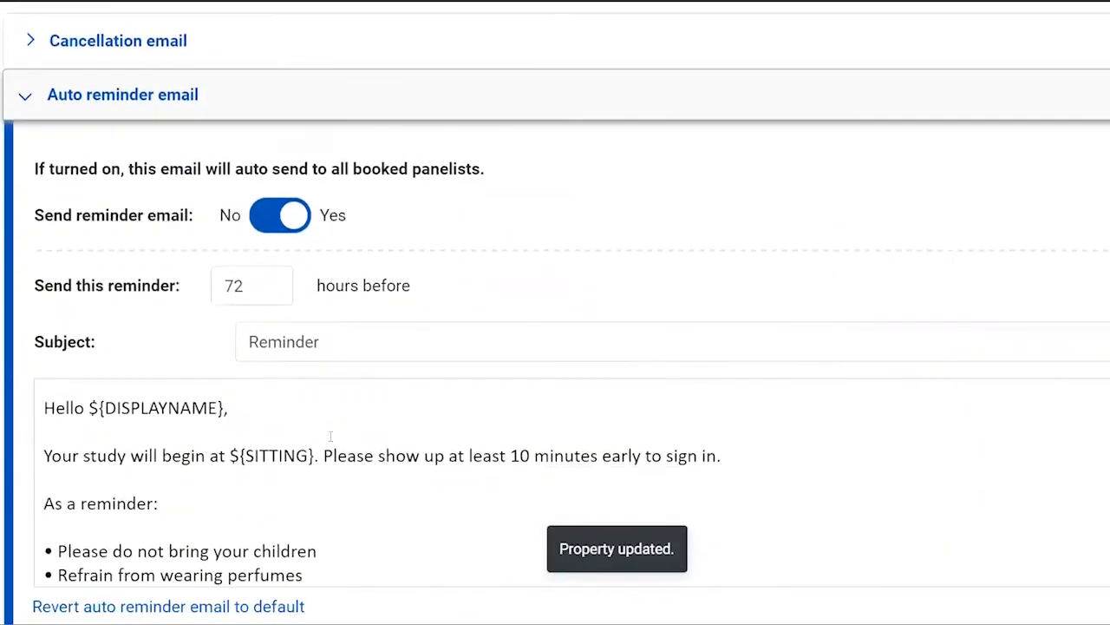
{"action": "left_click", "coordinate": [255, 283]}
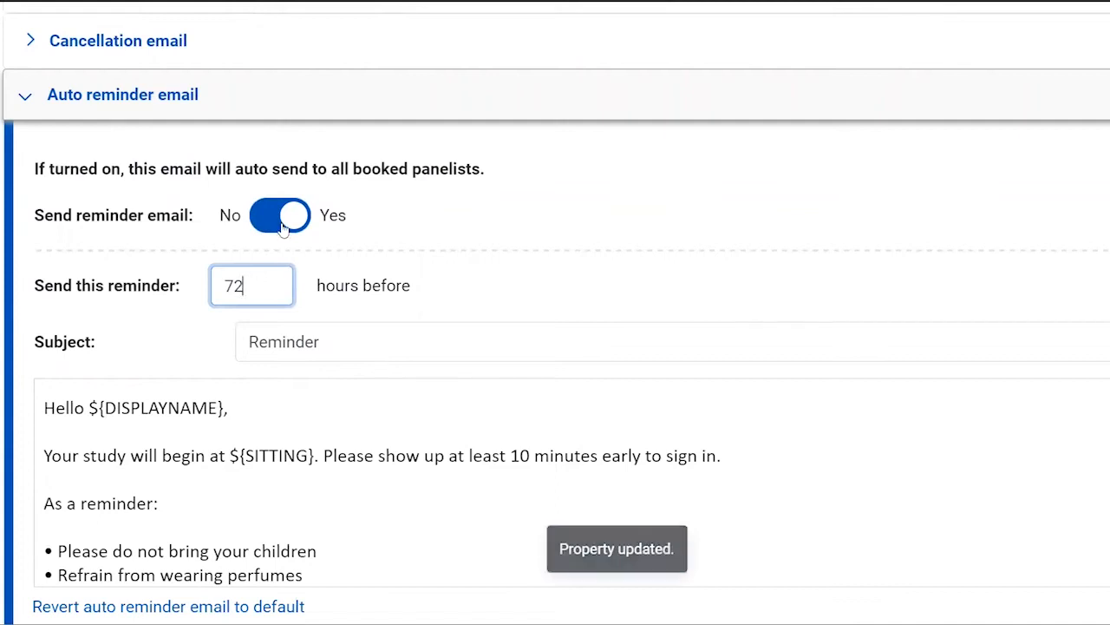
{"action": "scroll", "coordinate": [368, 490], "scroll_direction": "down", "scroll_amount": 3}
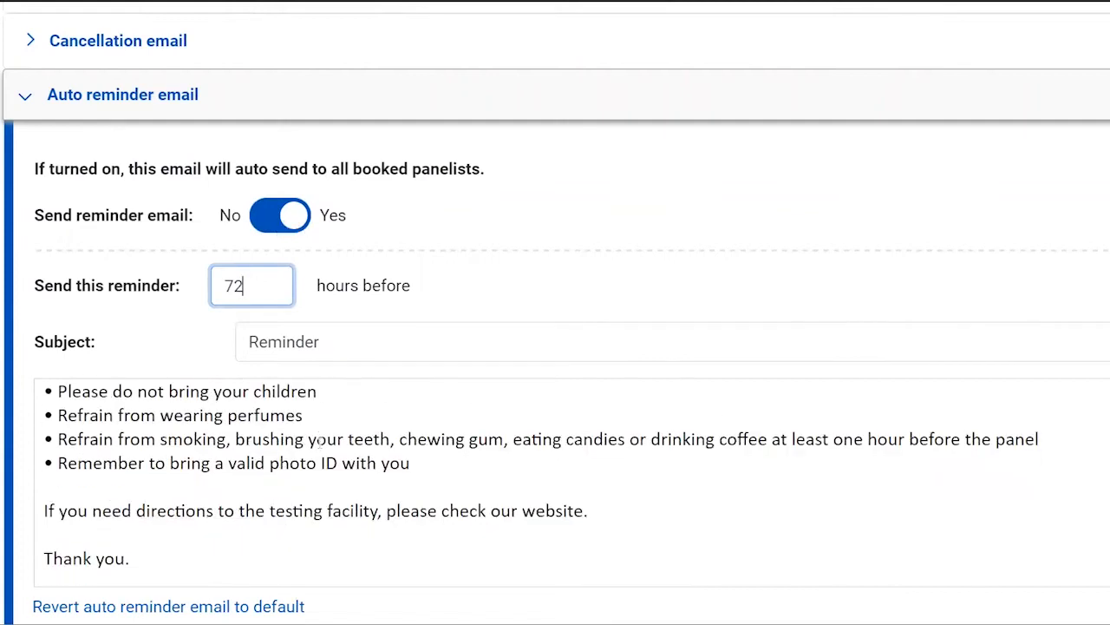
{"action": "left_click", "coordinate": [367, 490]}
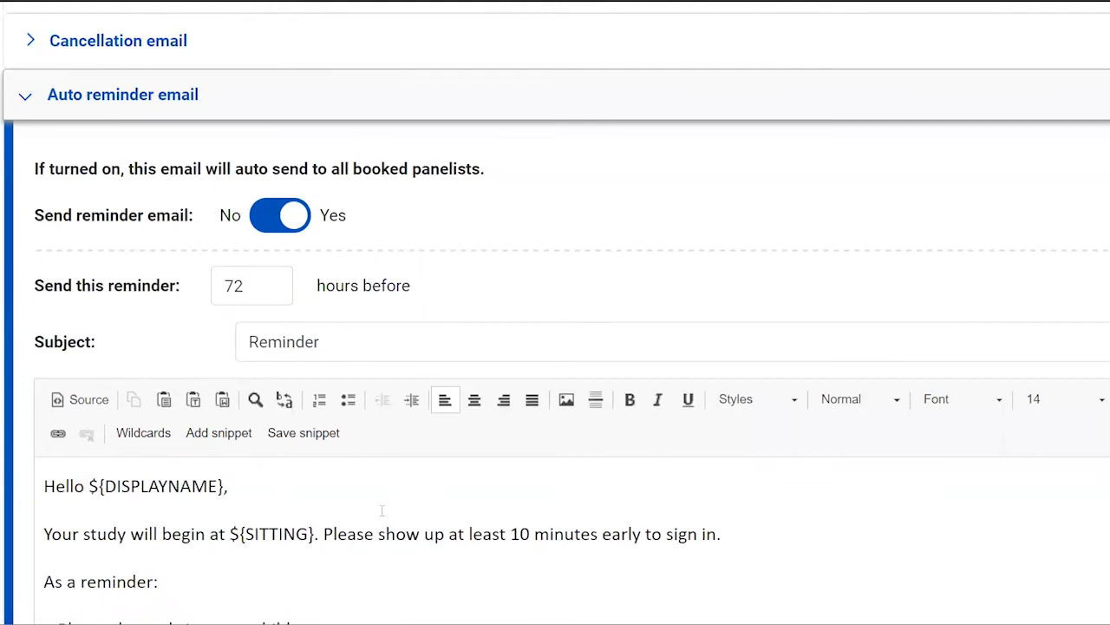
{"action": "left_click", "coordinate": [159, 97]}
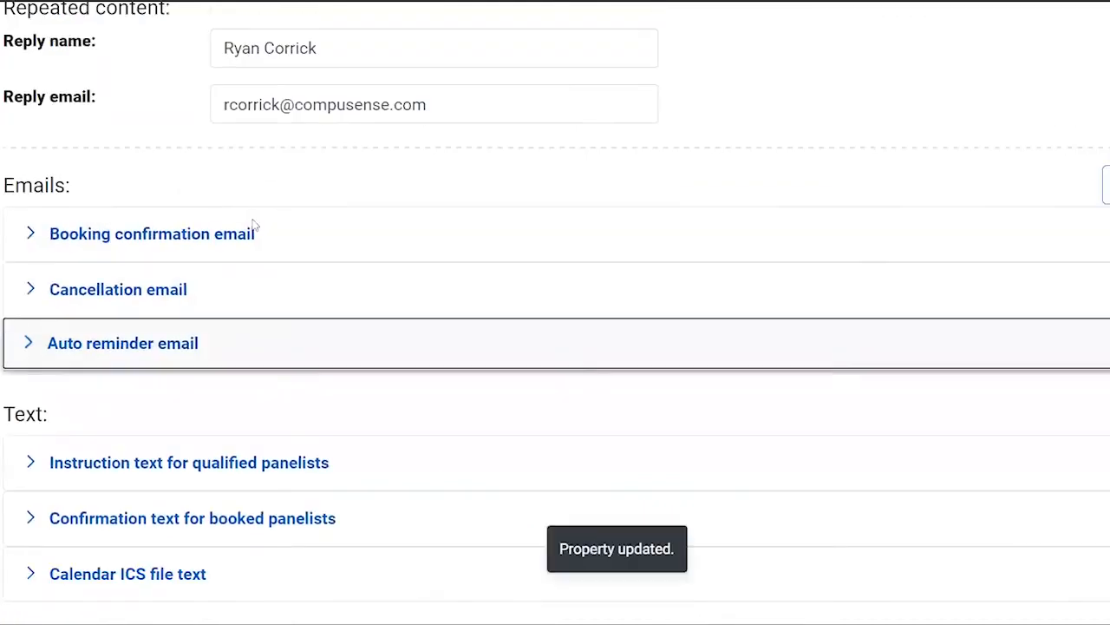
- Review the instruction text shown to qualified panelists when they are asked to confirm attendance
{"action": "left_click", "coordinate": [247, 470]}
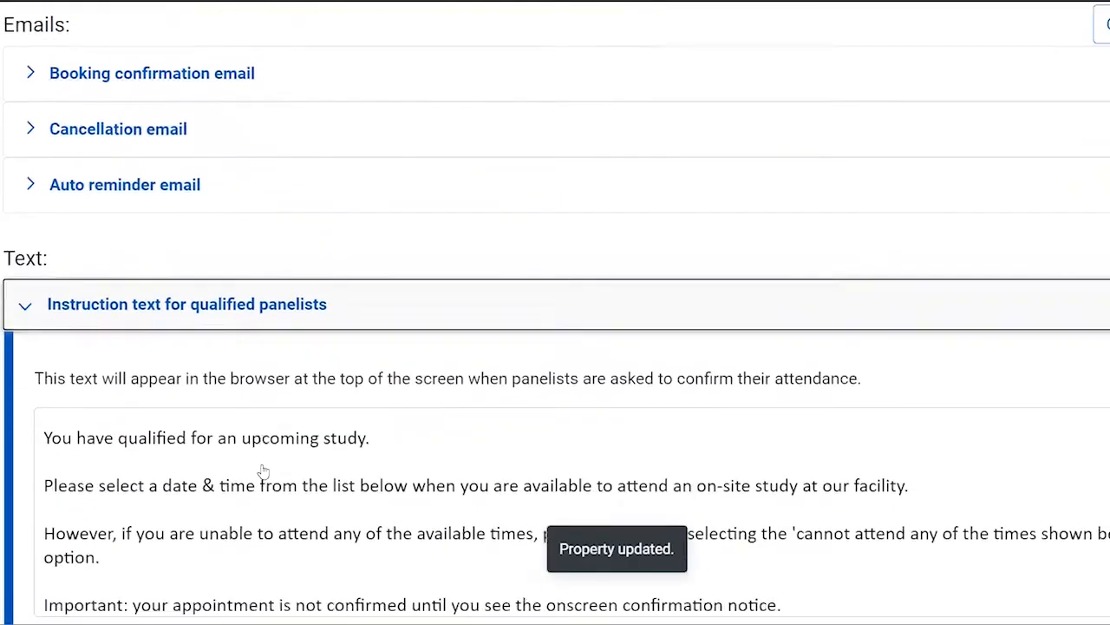
{"action": "left_click", "coordinate": [282, 489]}
{"action": "scroll", "coordinate": [307, 501], "scroll_direction": "down", "scroll_amount": 2}
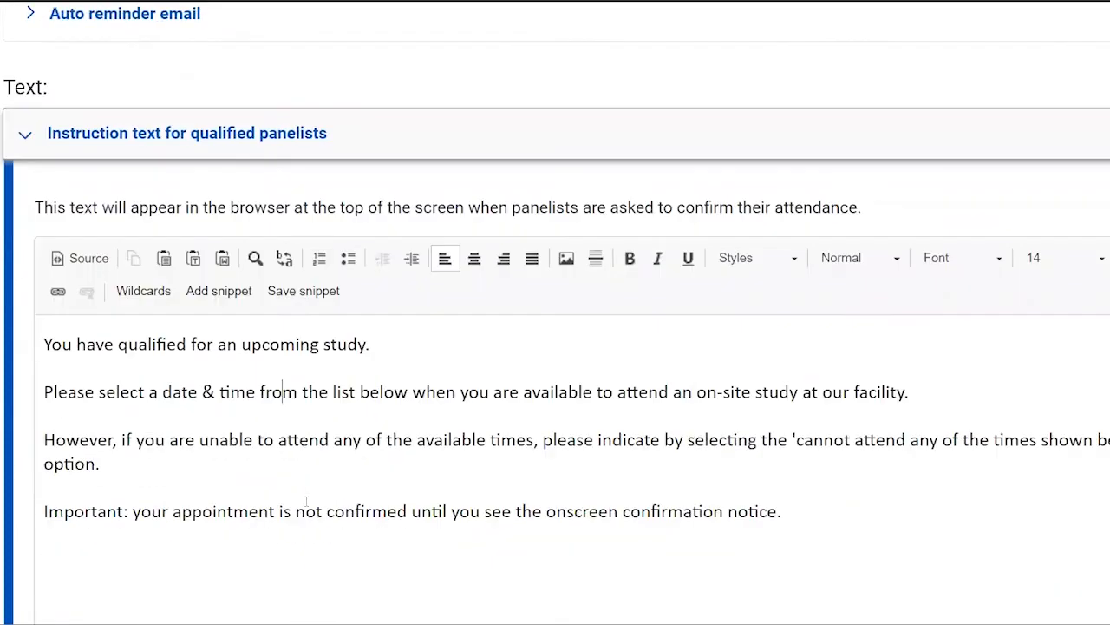
{"action": "left_click", "coordinate": [184, 139]}
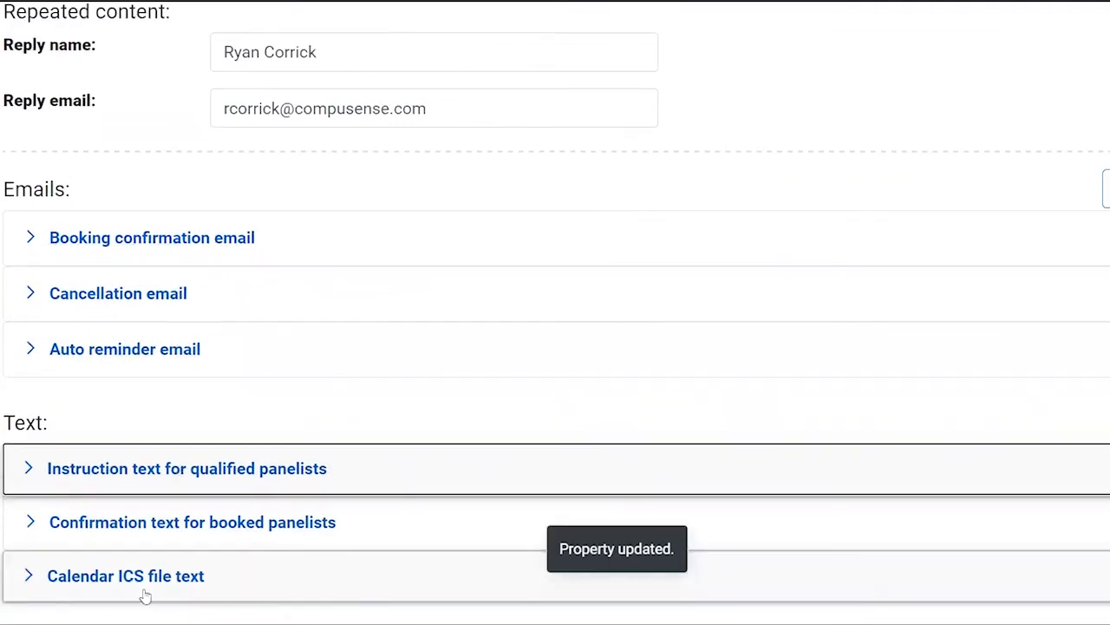
- Review the calendar ICS file text and its sitting duration setting
{"action": "left_click", "coordinate": [144, 576]}
{"action": "scroll", "coordinate": [310, 496], "scroll_direction": "down", "scroll_amount": 3}
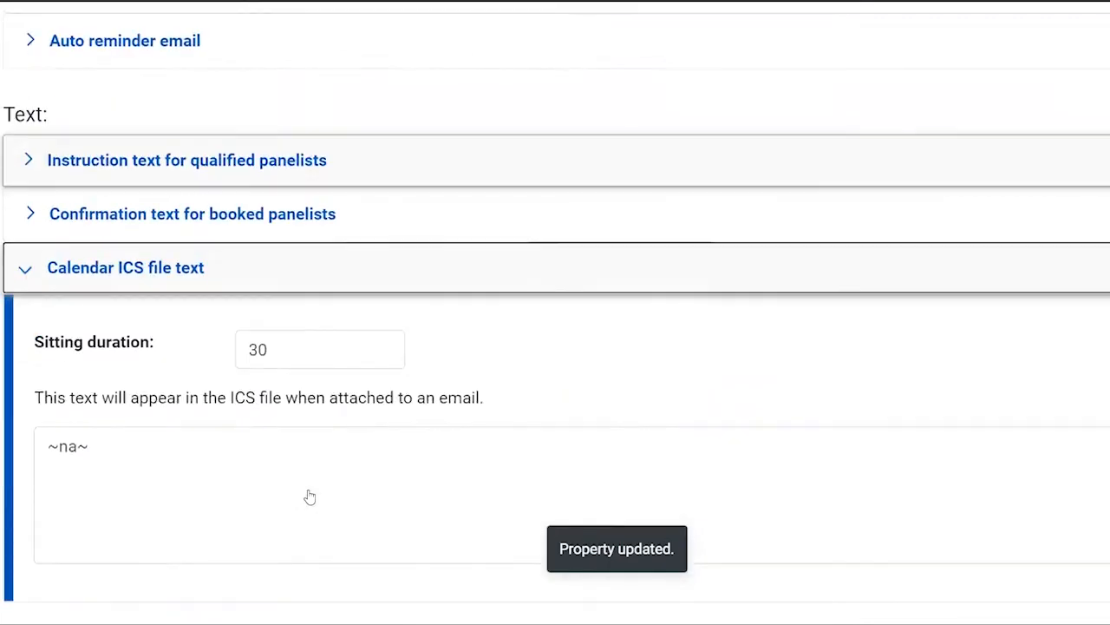
{"action": "left_click", "coordinate": [310, 456]}
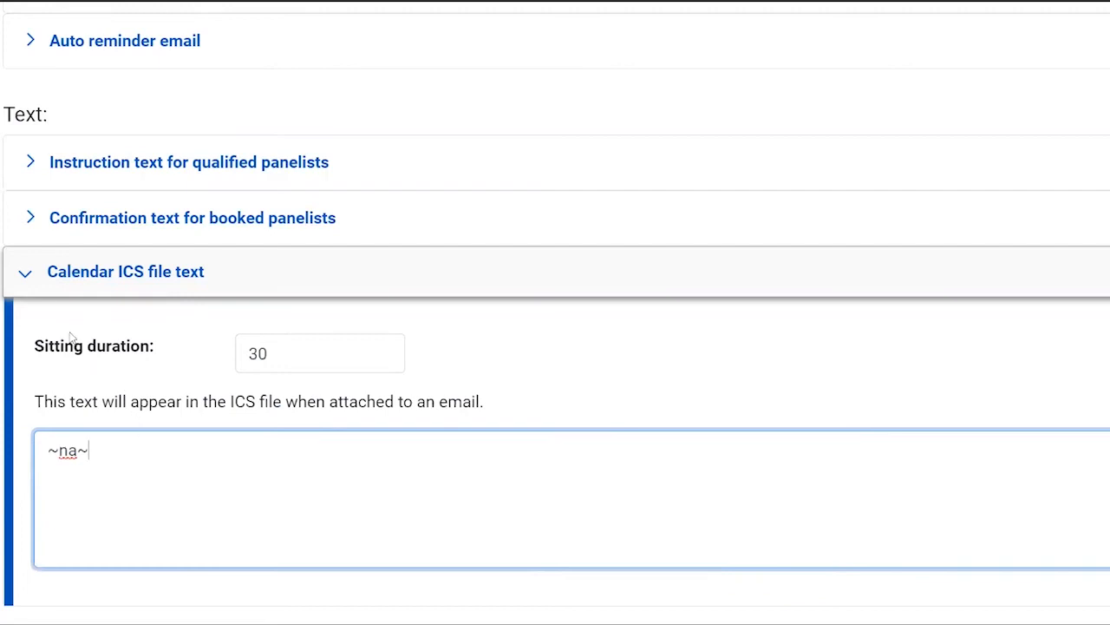
{"action": "left_click", "coordinate": [33, 276]}
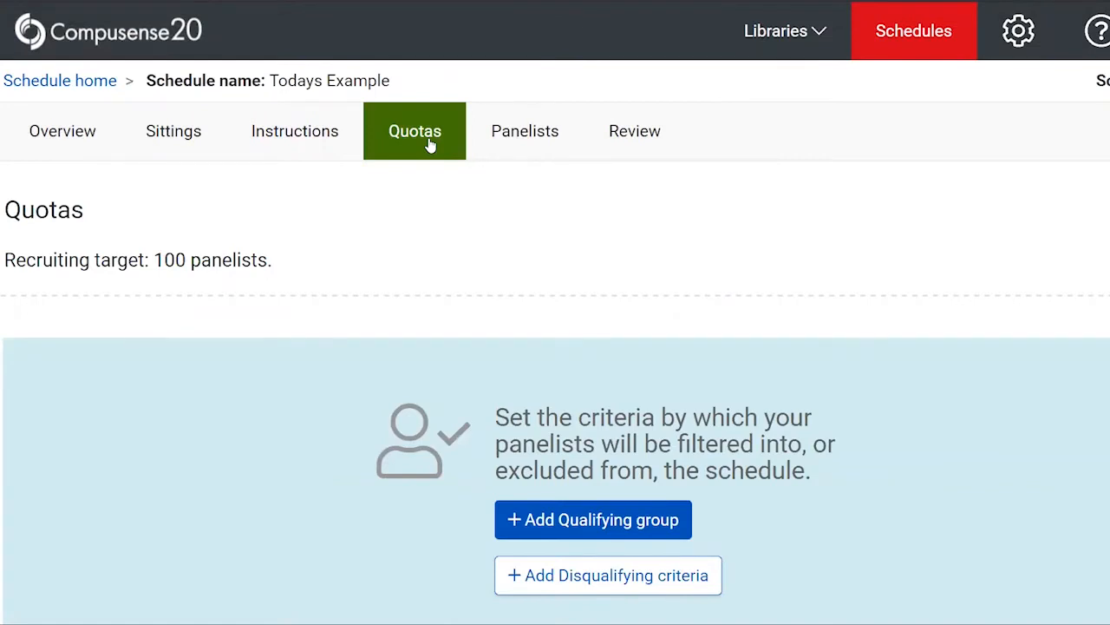
- In the schedule's quotas, create a qualifying group named Gender
{"action": "left_click", "coordinate": [584, 520]}
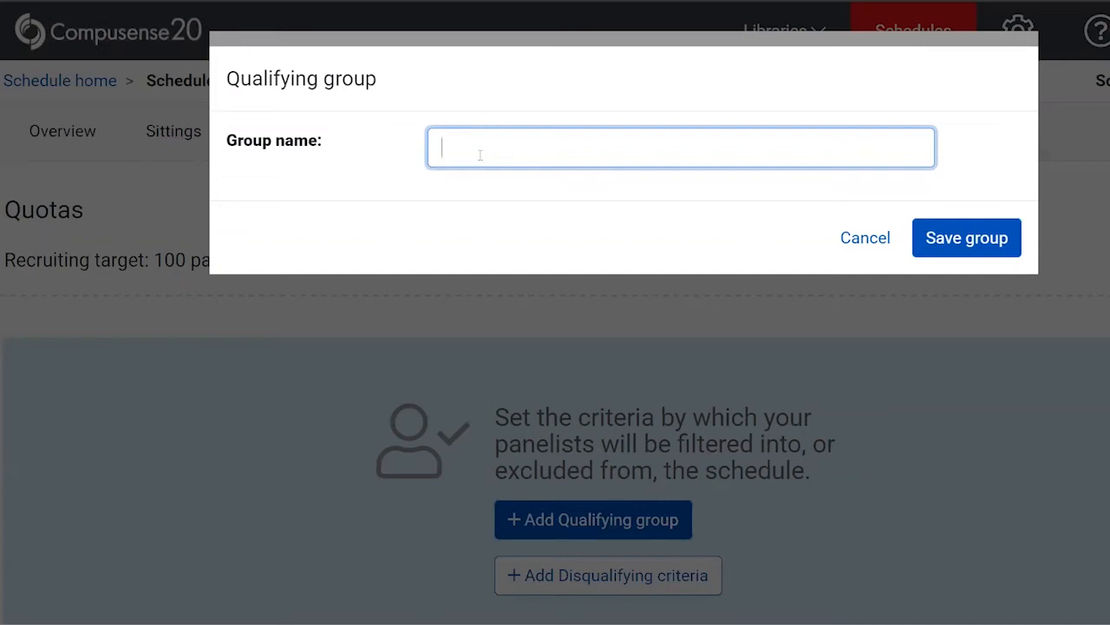
{"action": "type", "text": "Gender"}
{"action": "left_click", "coordinate": [1002, 243]}
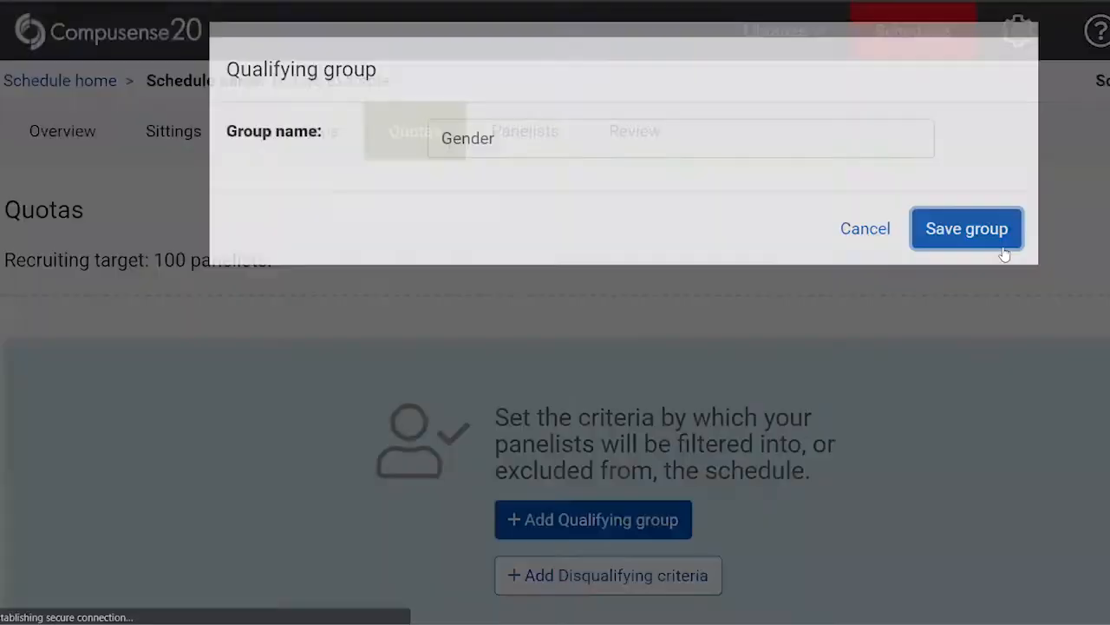
{"action": "scroll", "coordinate": [734, 335], "scroll_direction": "down", "scroll_amount": 2}
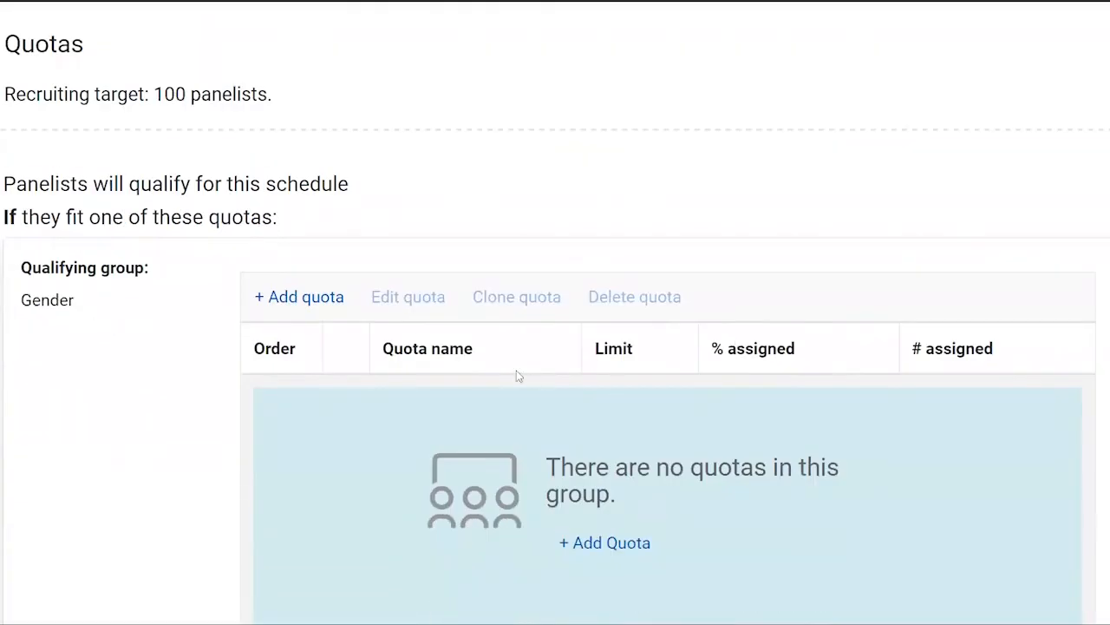
- Start a new quota in the Gender qualifying group and name it Female
{"action": "left_click", "coordinate": [304, 299]}
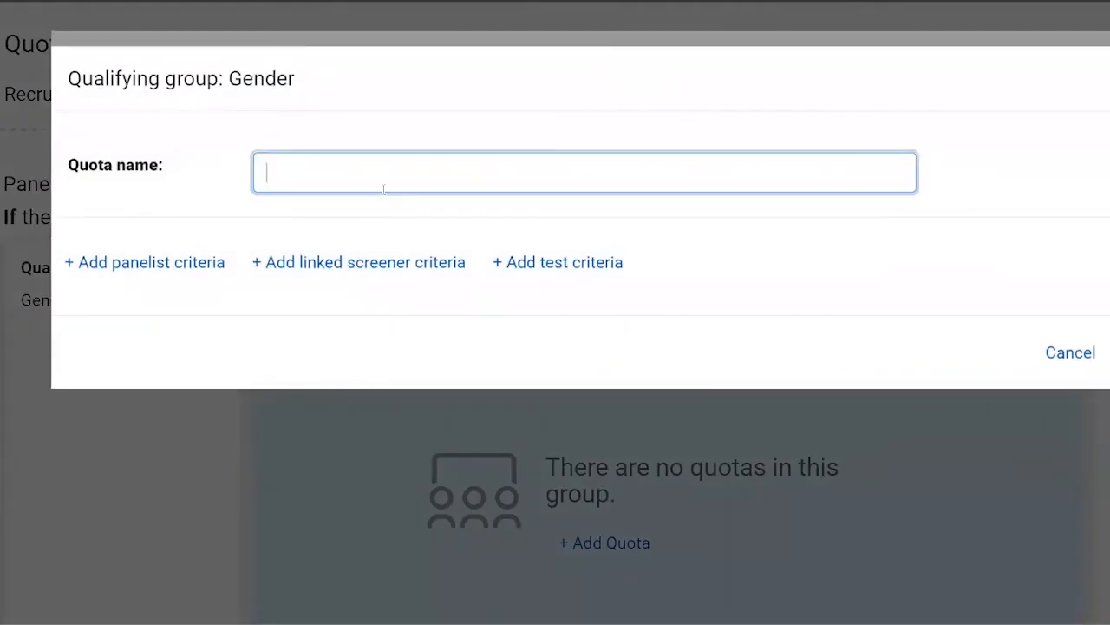
{"action": "type", "text": "Fwm"}
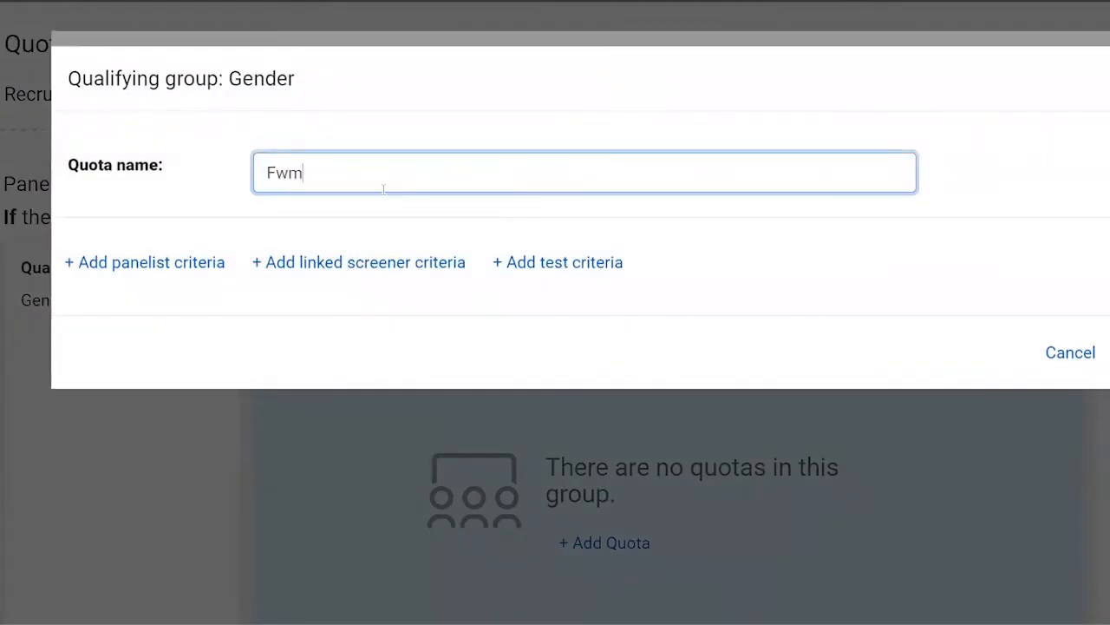
{"action": "key", "text": "BackSpace"}
{"action": "key", "text": "BackSpace"}
{"action": "type", "text": "emale"}
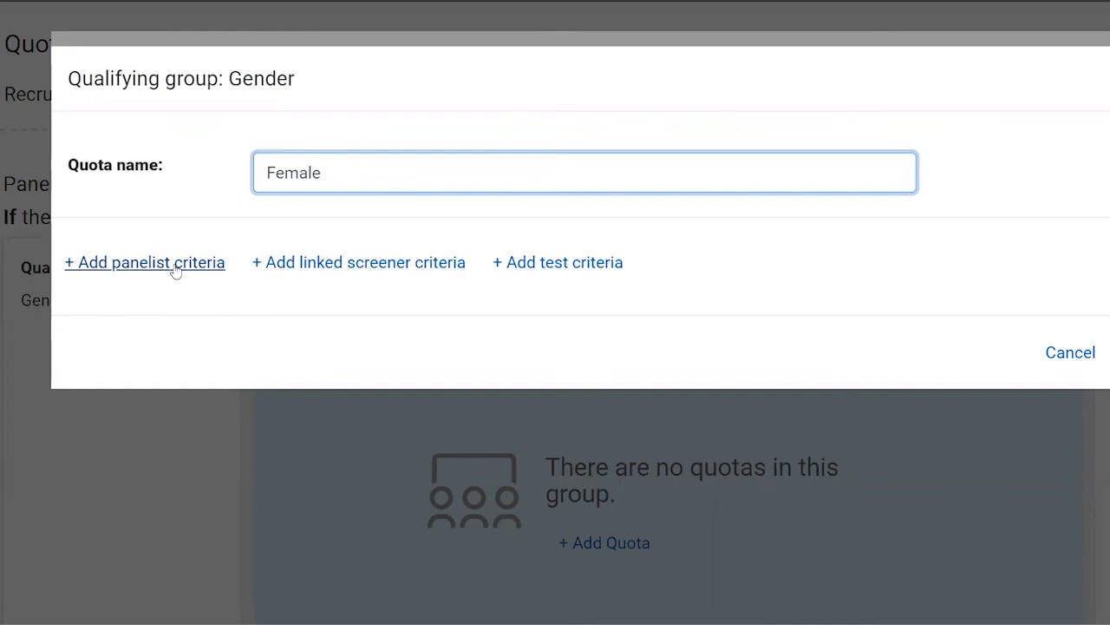
- Add a linked screener criterion to the Female quota, 1.1. Gender Equal 1. Female, and save the quota
{"action": "left_click", "coordinate": [338, 266]}
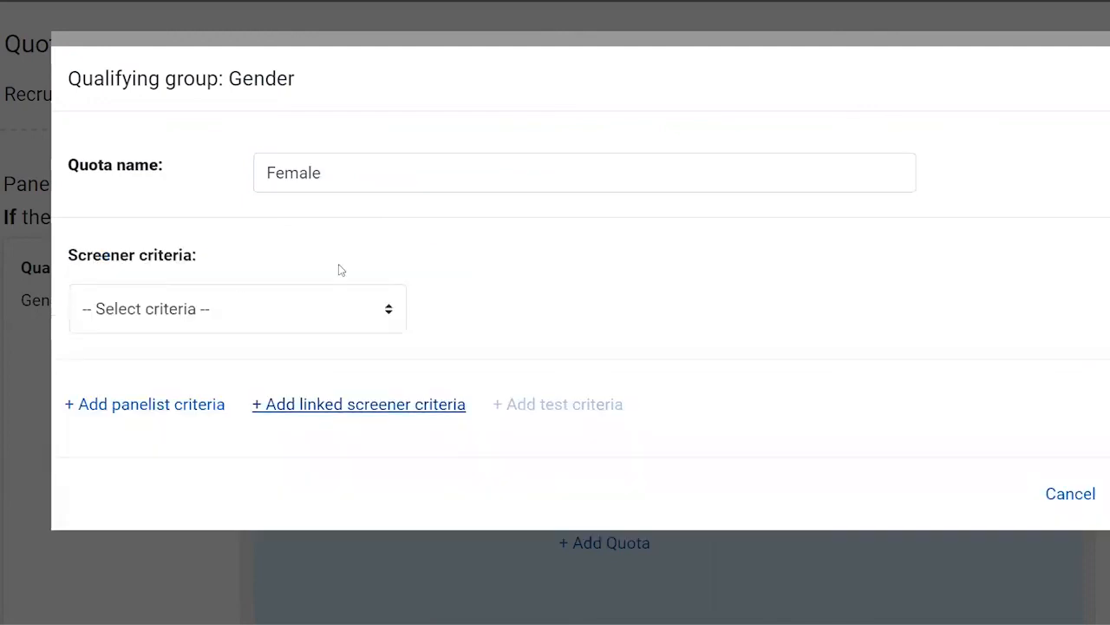
{"action": "left_click", "coordinate": [268, 312]}
{"action": "left_click", "coordinate": [262, 368]}
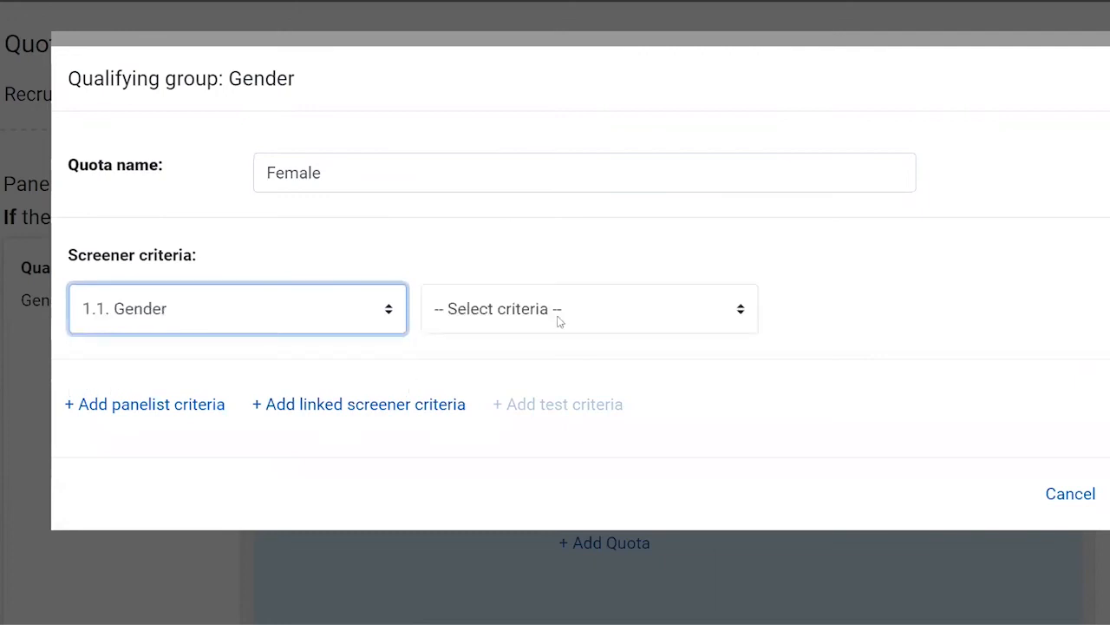
{"action": "left_click", "coordinate": [560, 319]}
{"action": "left_click", "coordinate": [555, 387]}
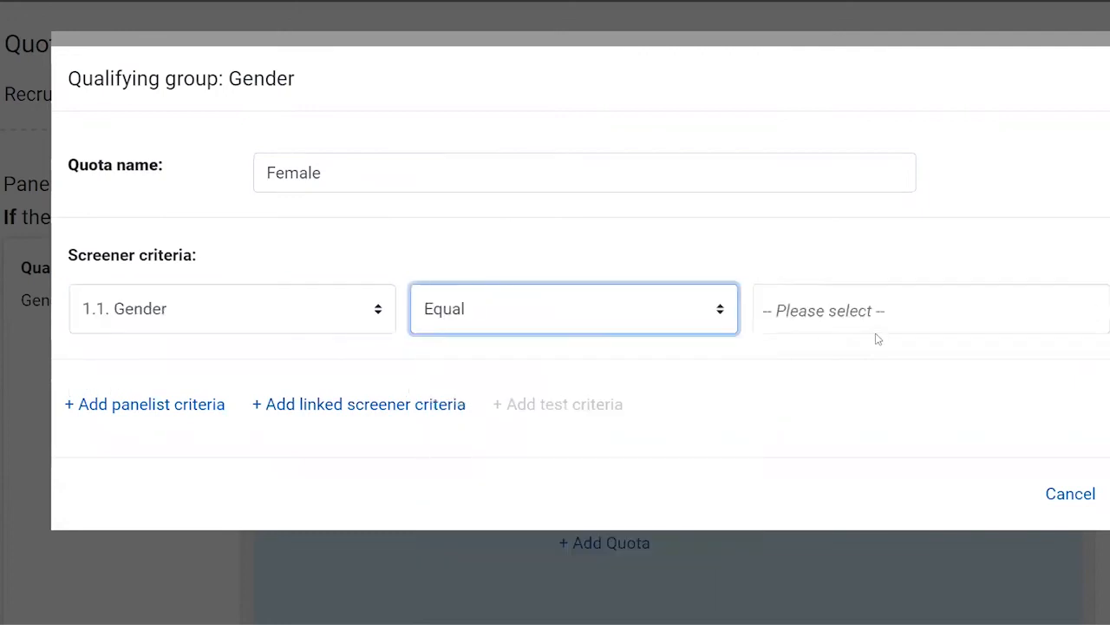
{"action": "left_click", "coordinate": [877, 313]}
{"action": "left_click", "coordinate": [857, 362]}
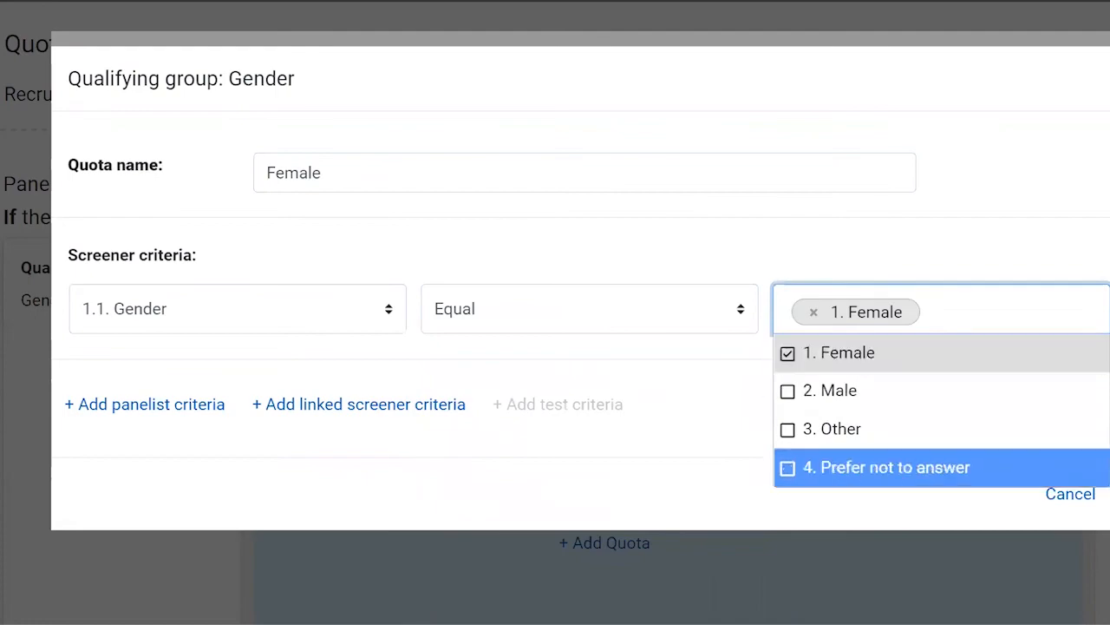
{"action": "left_click", "coordinate": [1109, 494]}
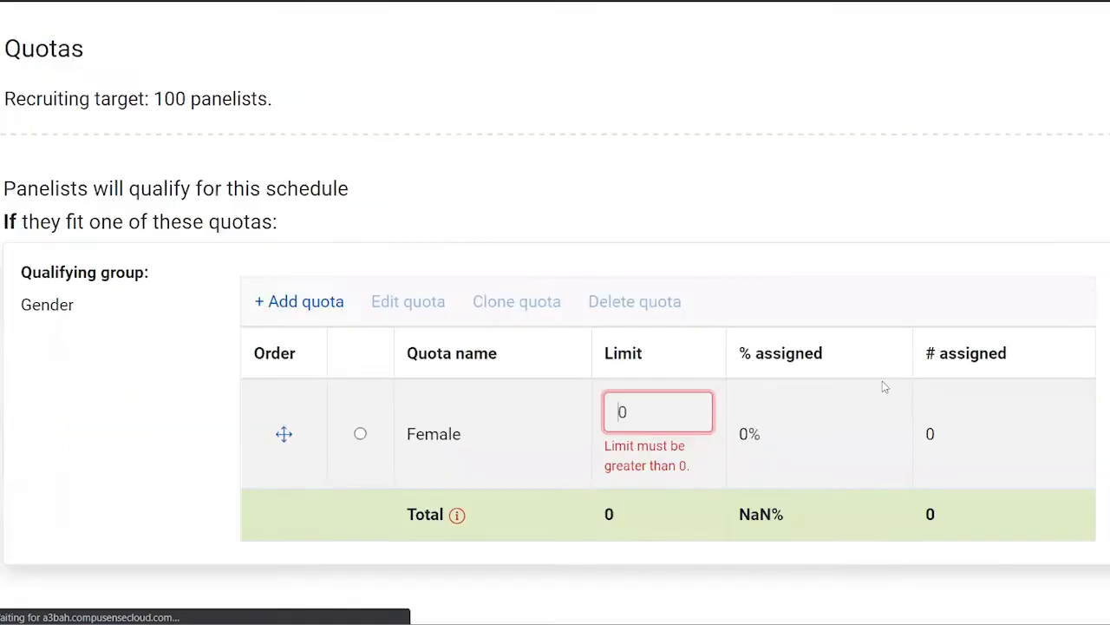
- Set the limit of the Female quota to 50
{"action": "left_click_drag", "start_coordinate": [636, 408], "coordinate": [572, 415]}
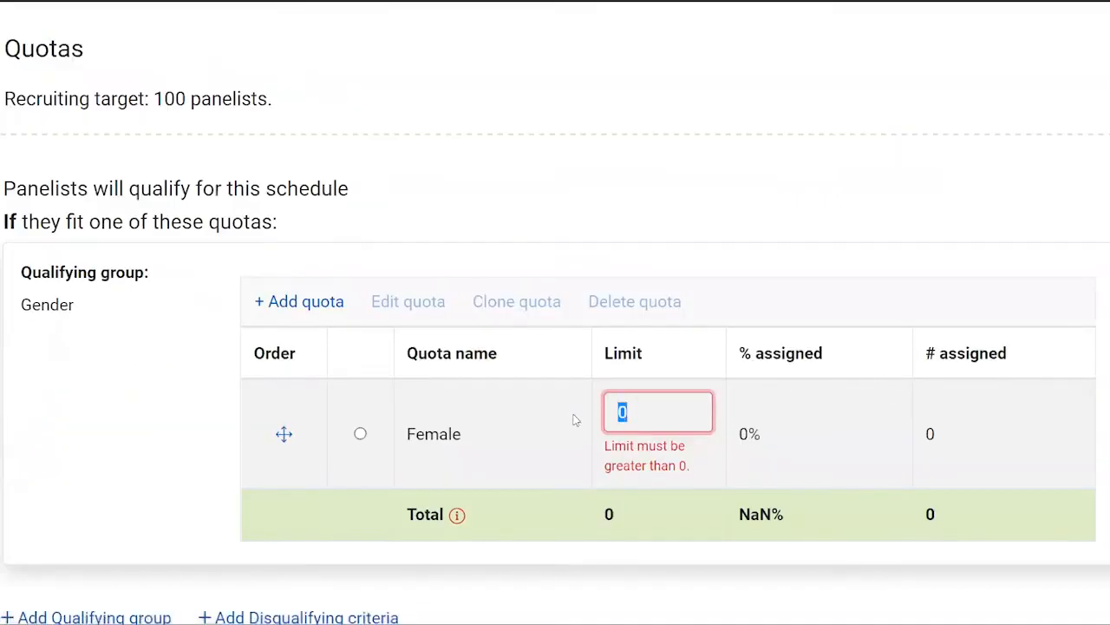
{"action": "key", "text": "BackSpace"}
{"action": "type", "text": "50"}
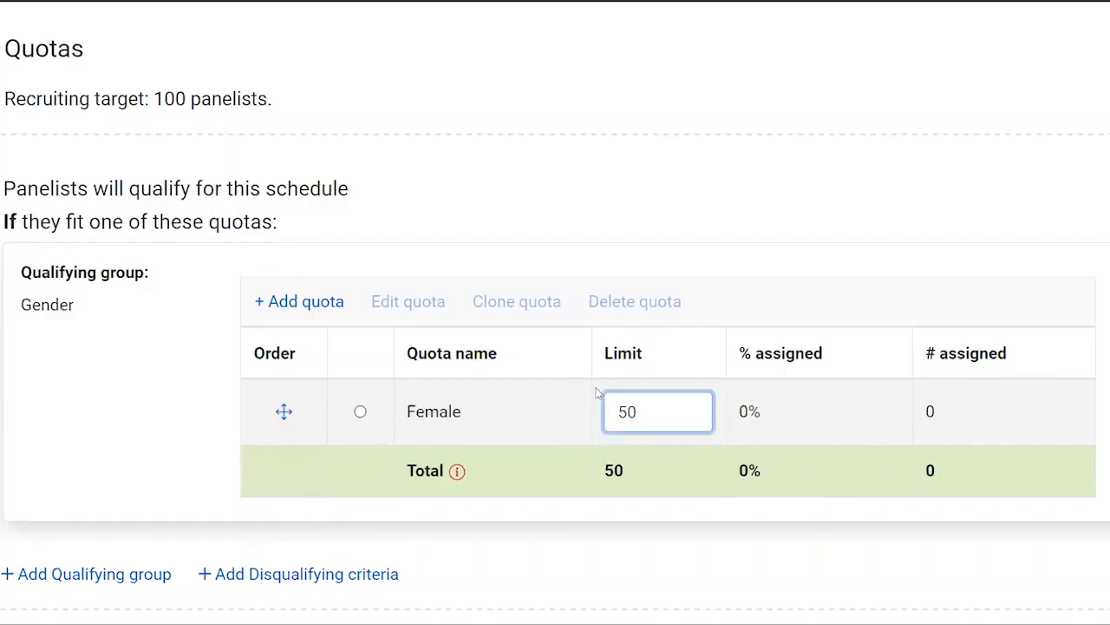
{"action": "scroll", "coordinate": [287, 586], "scroll_direction": "up", "scroll_amount": 1}
{"action": "scroll", "coordinate": [345, 531], "scroll_direction": "down", "scroll_amount": 1}
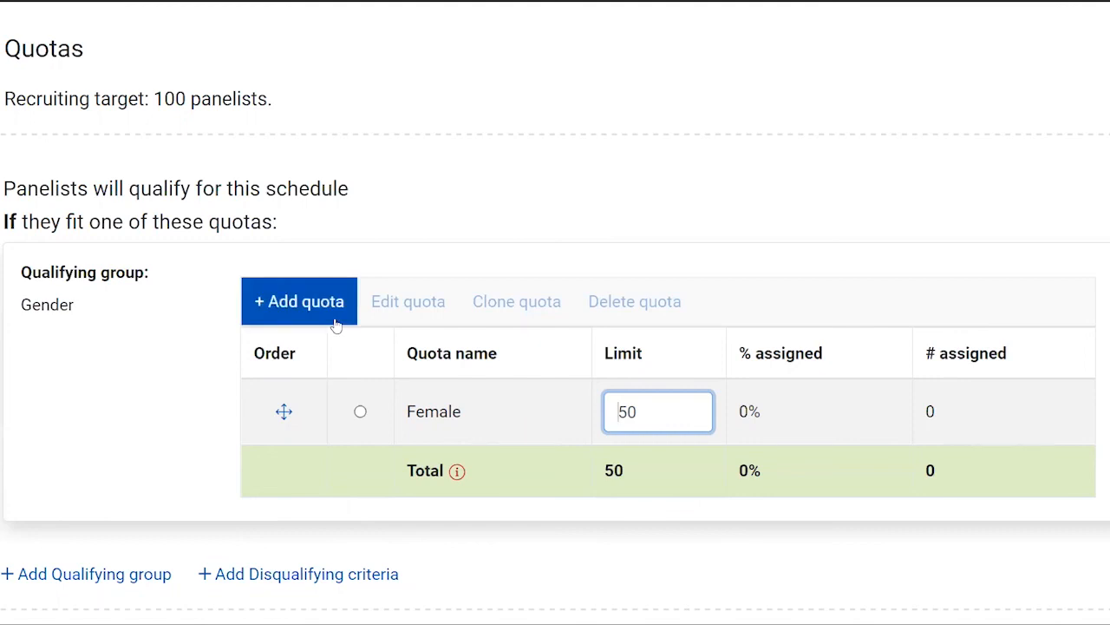
- Look over the schedule's panelists page and the columns of its panelist table
{"action": "left_click", "coordinate": [552, 139]}
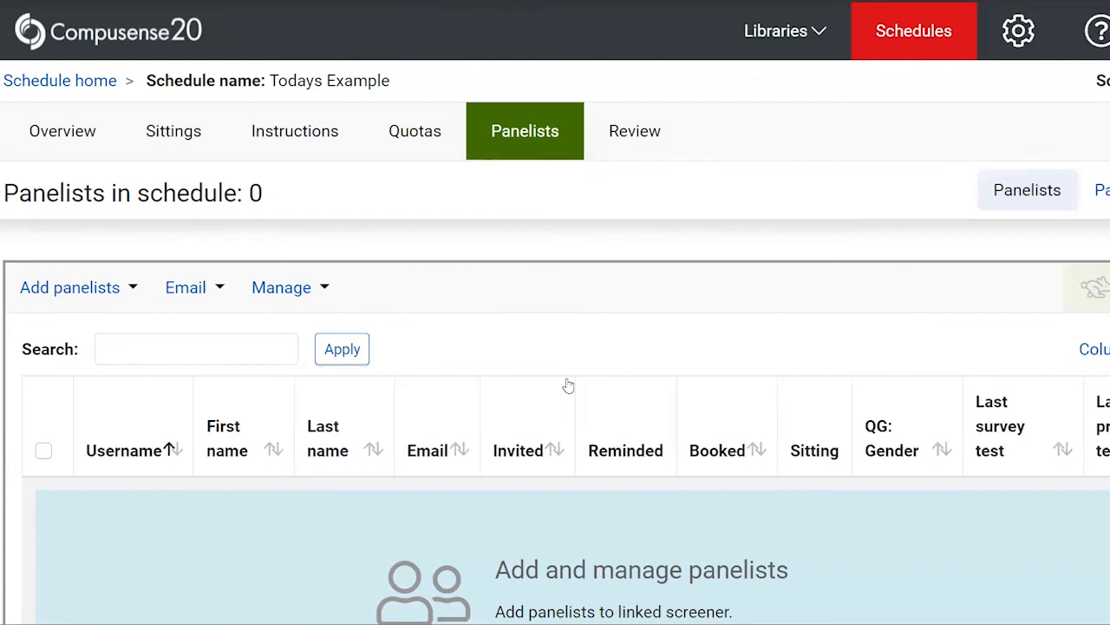
{"action": "scroll", "coordinate": [600, 366], "scroll_direction": "down", "scroll_amount": 2}
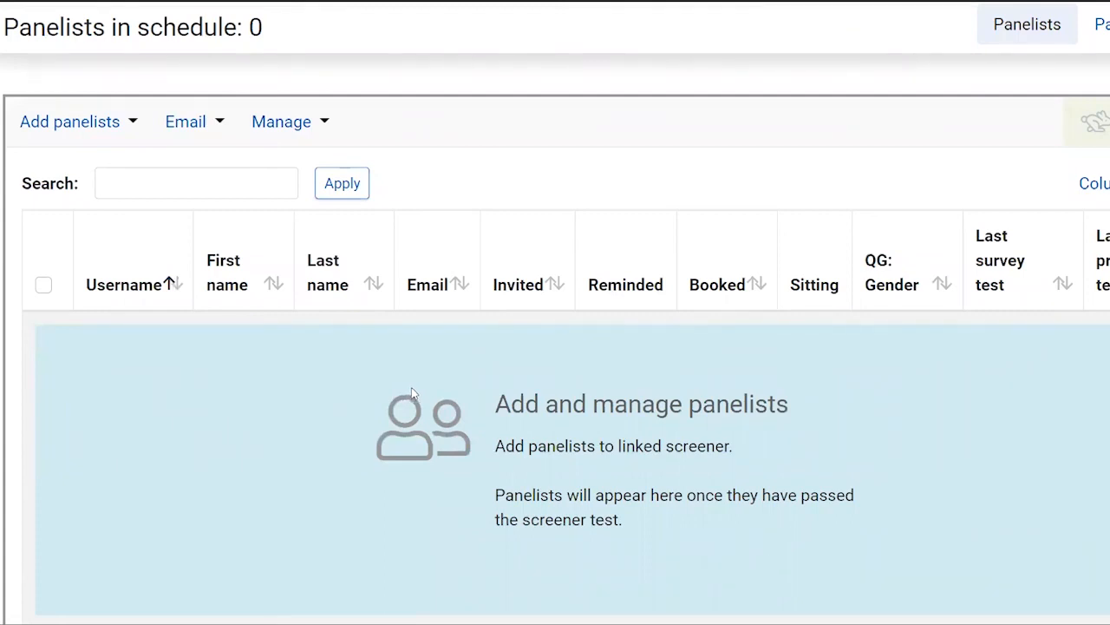
{"action": "scroll", "coordinate": [411, 388], "scroll_direction": "down", "scroll_amount": 1}
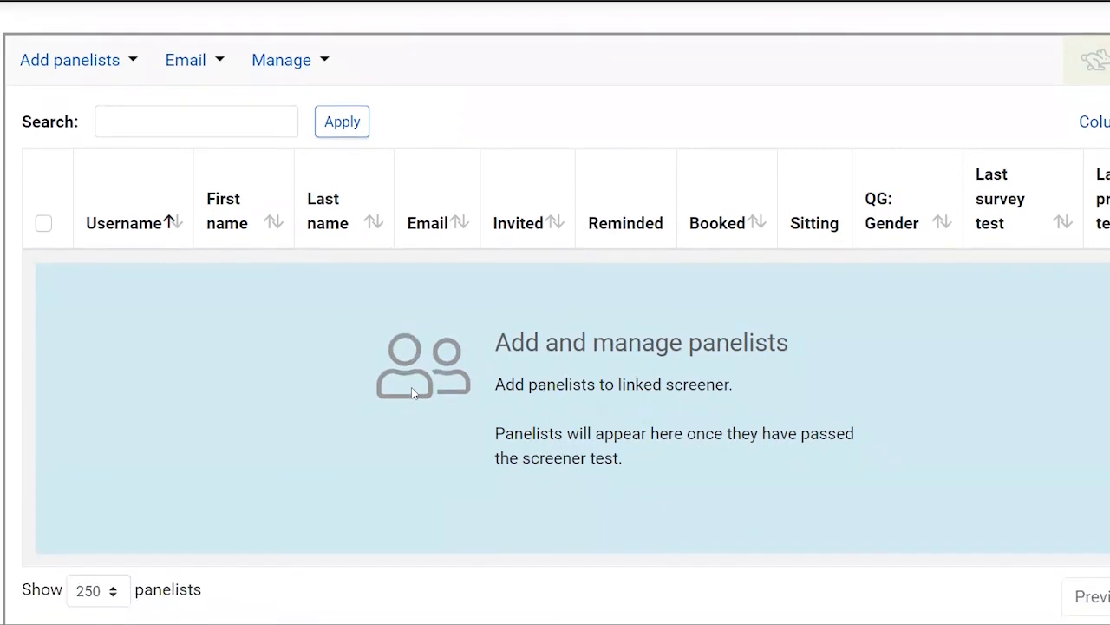
{"action": "scroll", "coordinate": [412, 392], "scroll_direction": "up", "scroll_amount": 1}
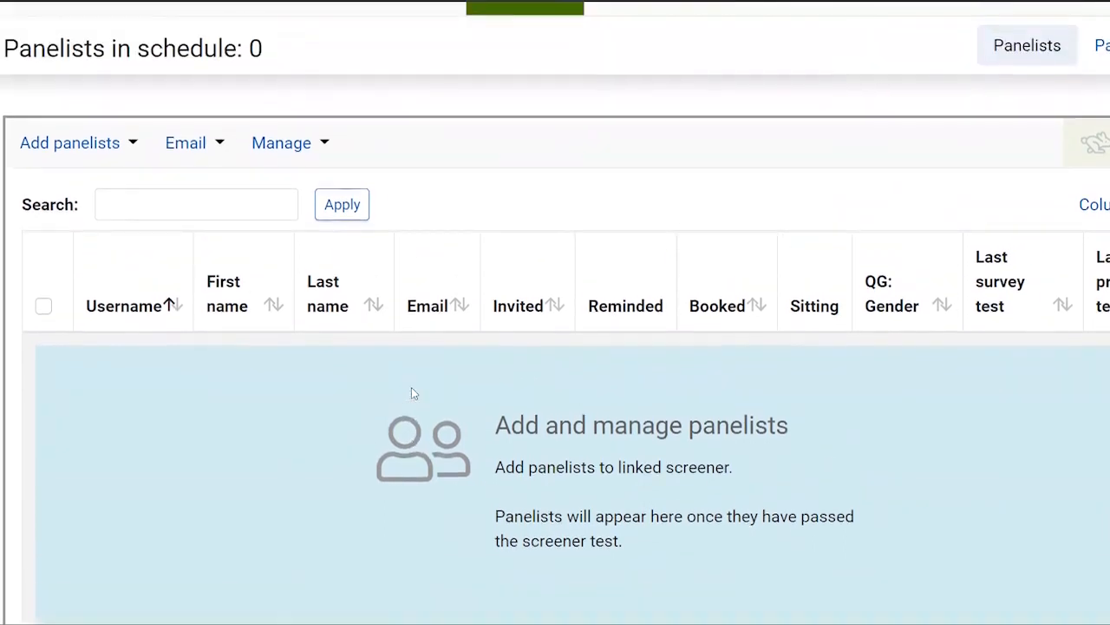
{"action": "scroll", "coordinate": [413, 392], "scroll_direction": "up", "scroll_amount": 1}
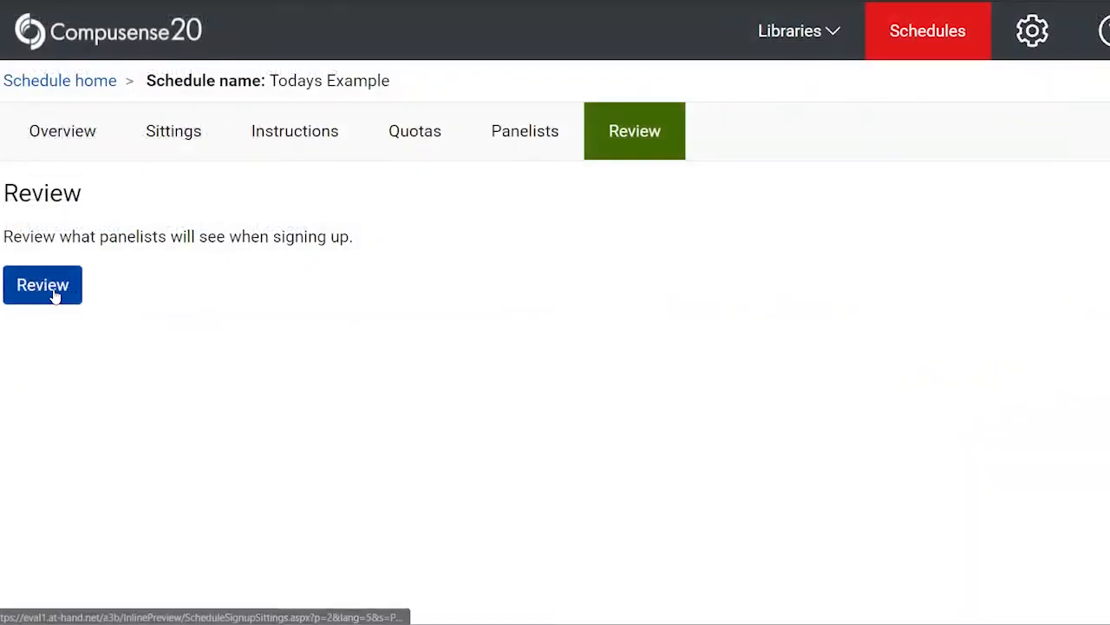
- Preview the panelist sign-up page, choose Thursday, September 9, 2021 at 10:00 AM, and check the appointment summary
{"action": "left_click", "coordinate": [55, 294]}
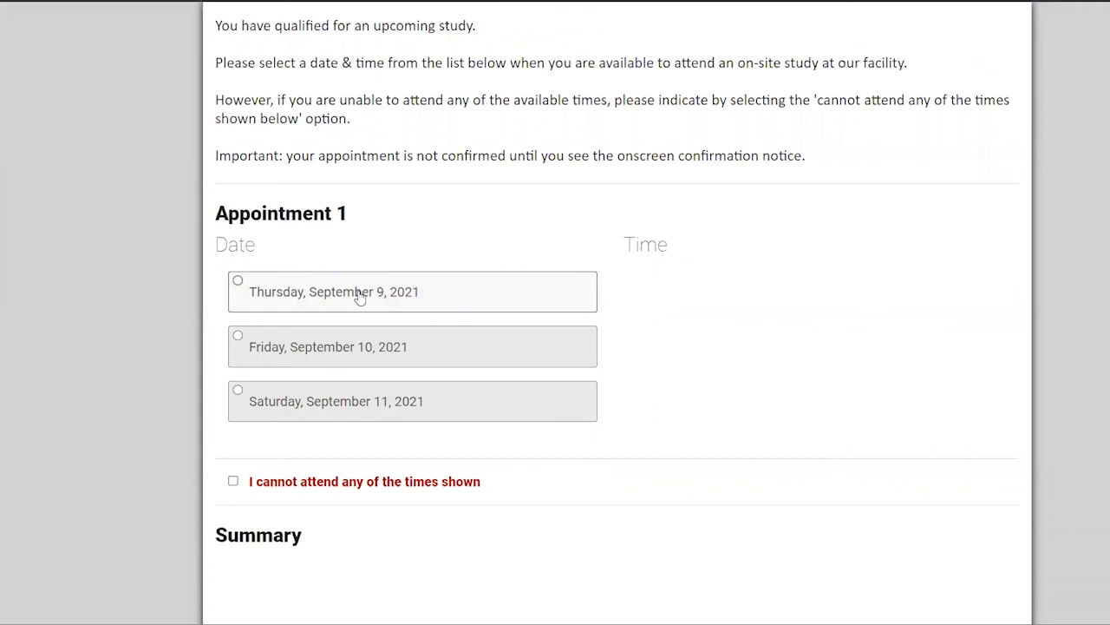
{"action": "left_click", "coordinate": [359, 297]}
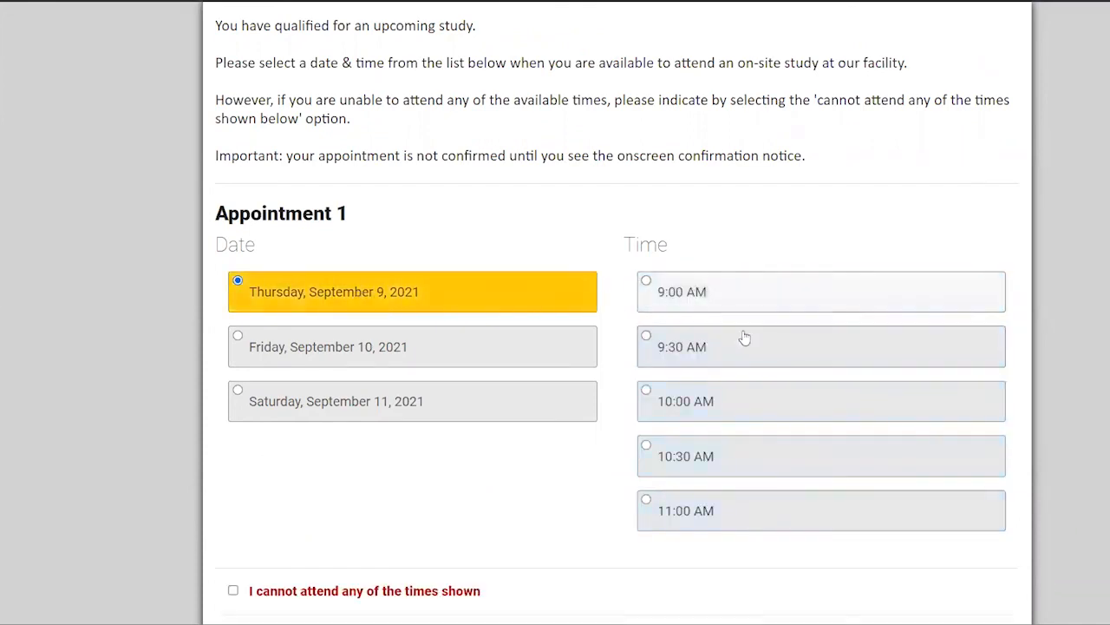
{"action": "left_click", "coordinate": [737, 409]}
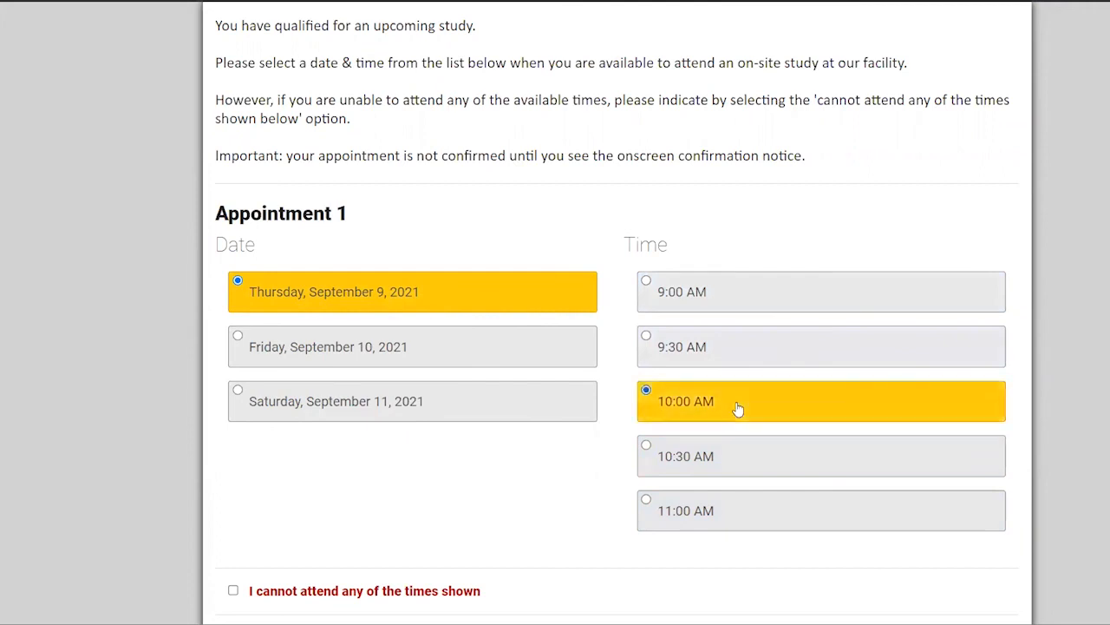
{"action": "scroll", "coordinate": [737, 409], "scroll_direction": "down", "scroll_amount": 2}
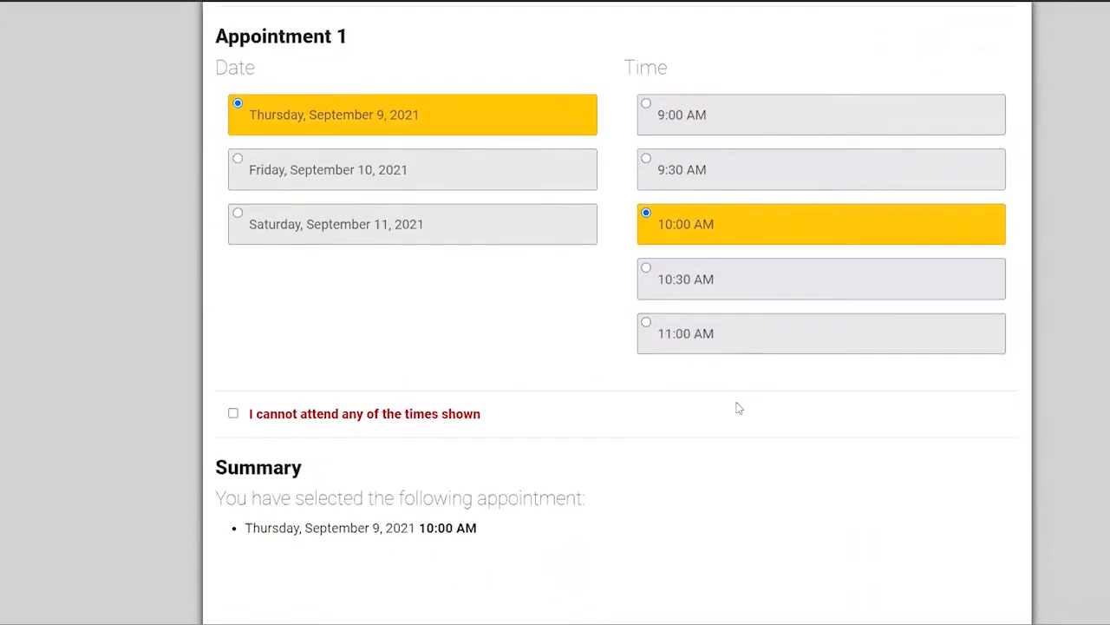